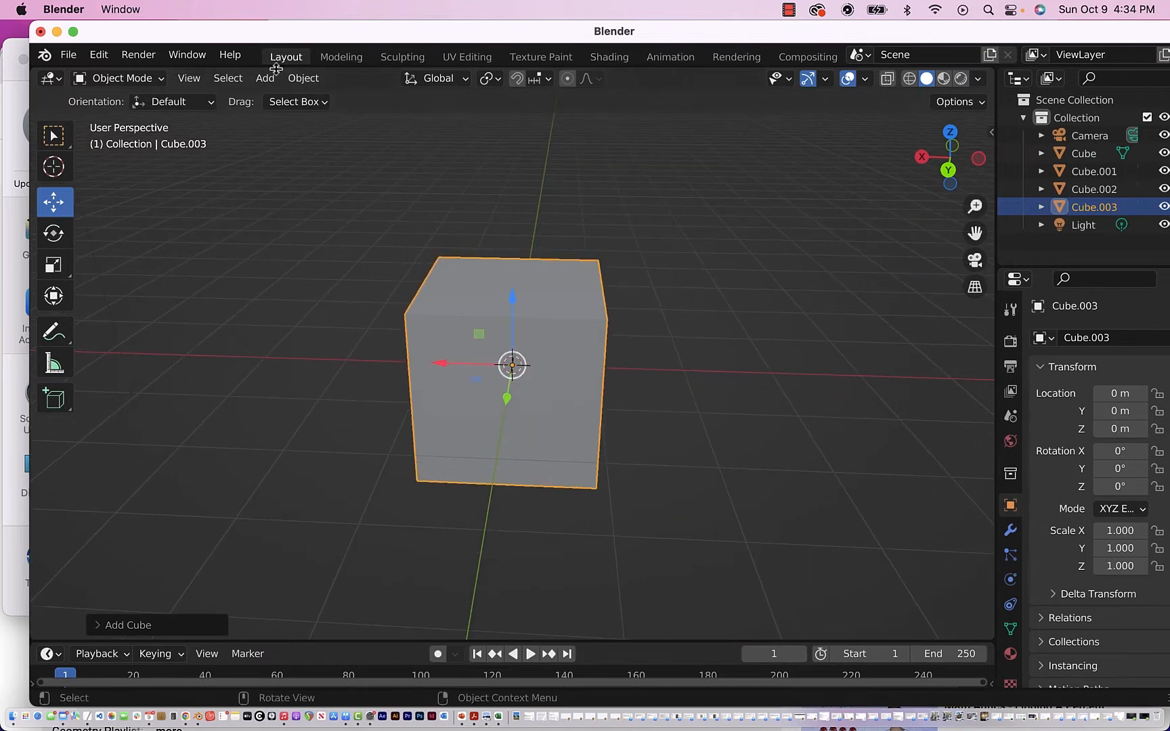
Step: Enter Edit Mode on Cube.003, deselect all of its geometry and switch to edge selection
left_click(105, 79)
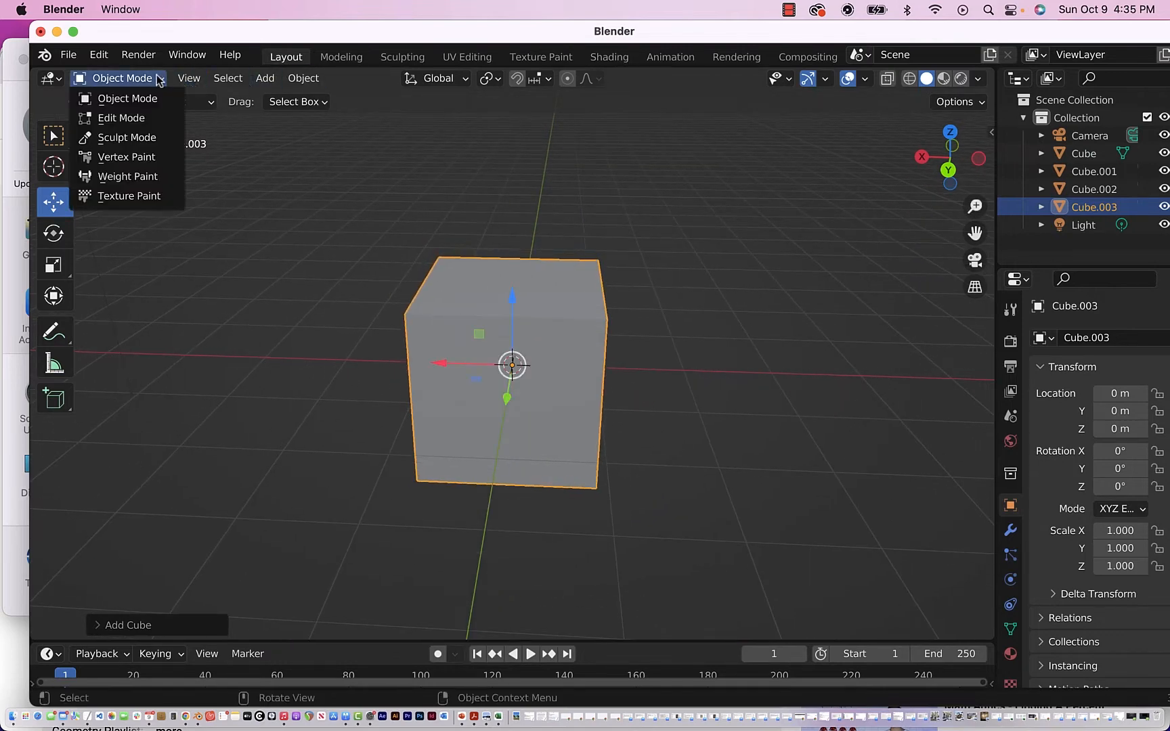
left_click(135, 118)
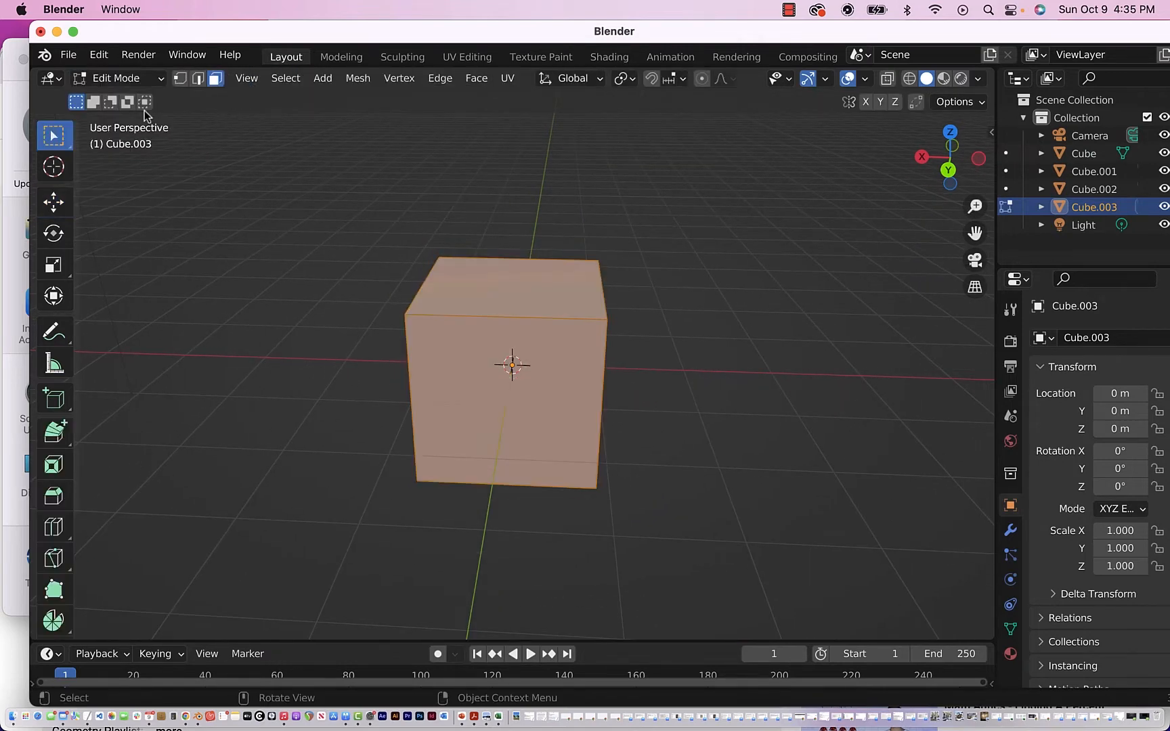
left_click(178, 79)
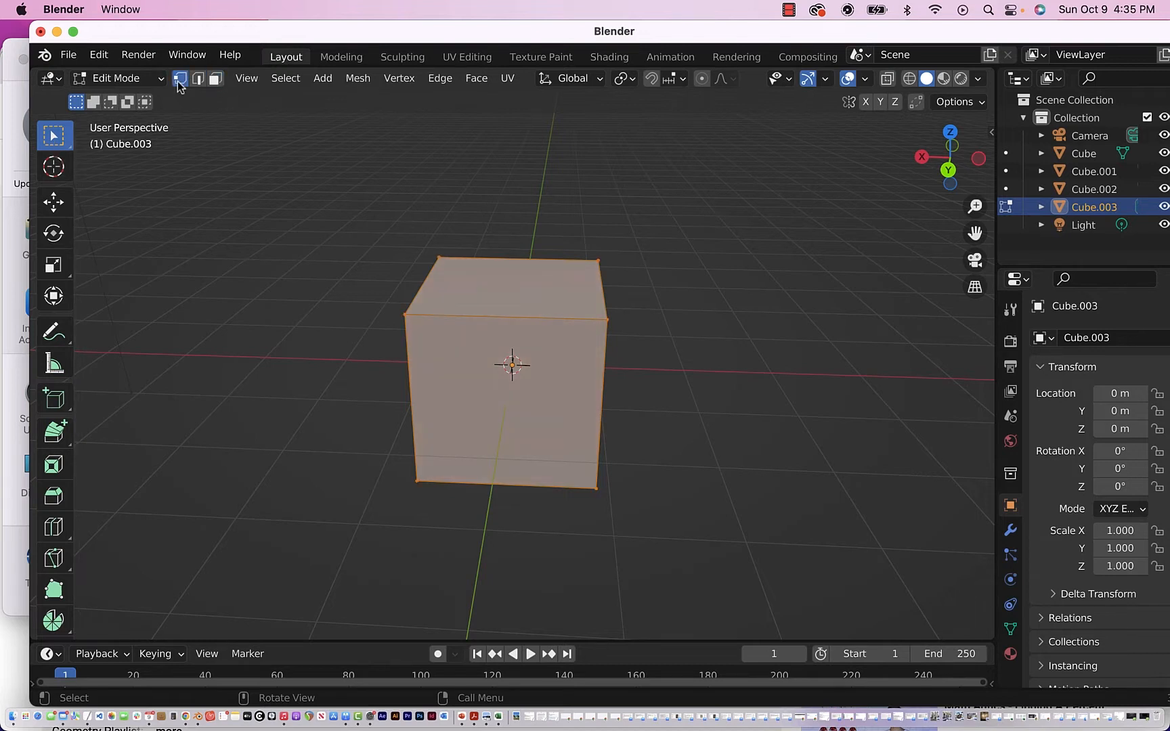
left_click(211, 122)
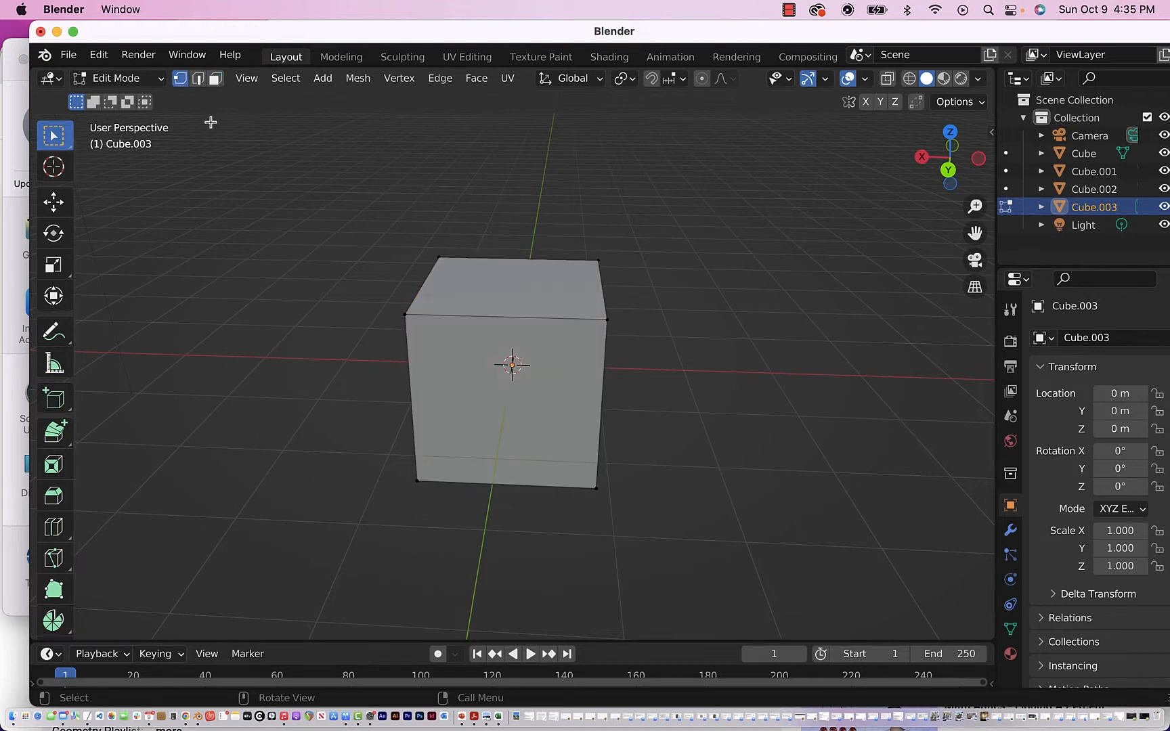
left_click(198, 79)
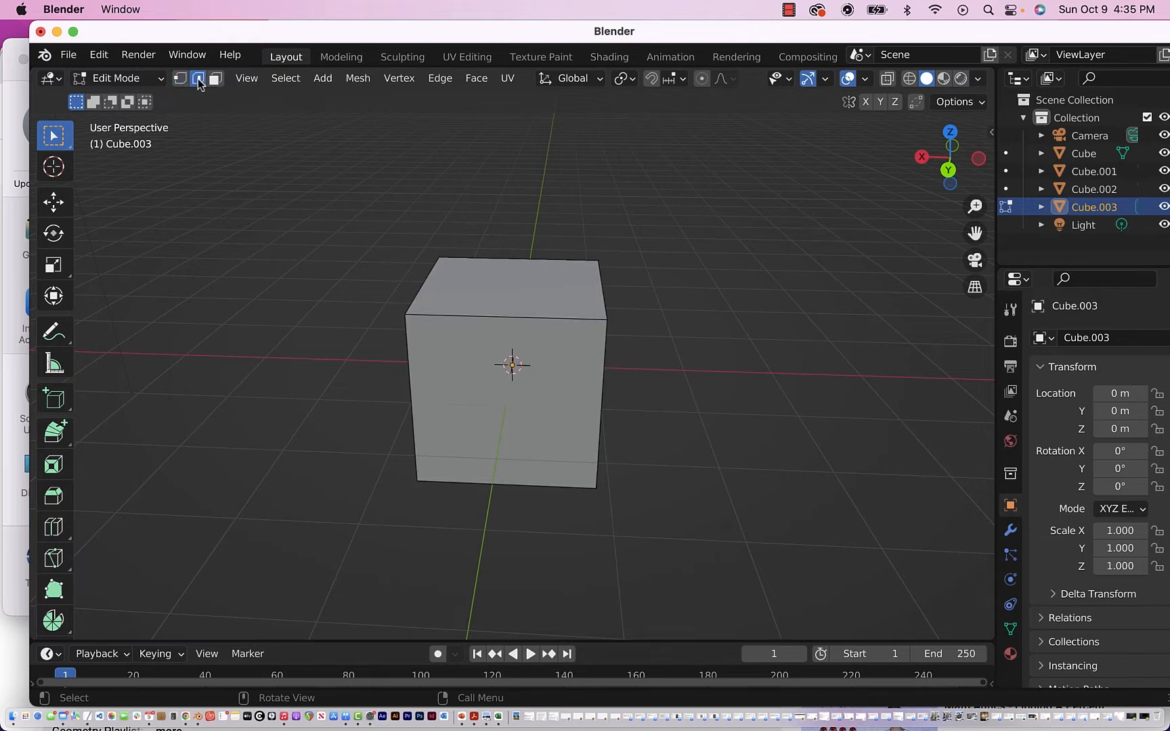
Step: Select one edge of the cube's top face and bevel it with a width of about 0.373 m
left_click(470, 317)
scroll(469, 318, "left", 10)
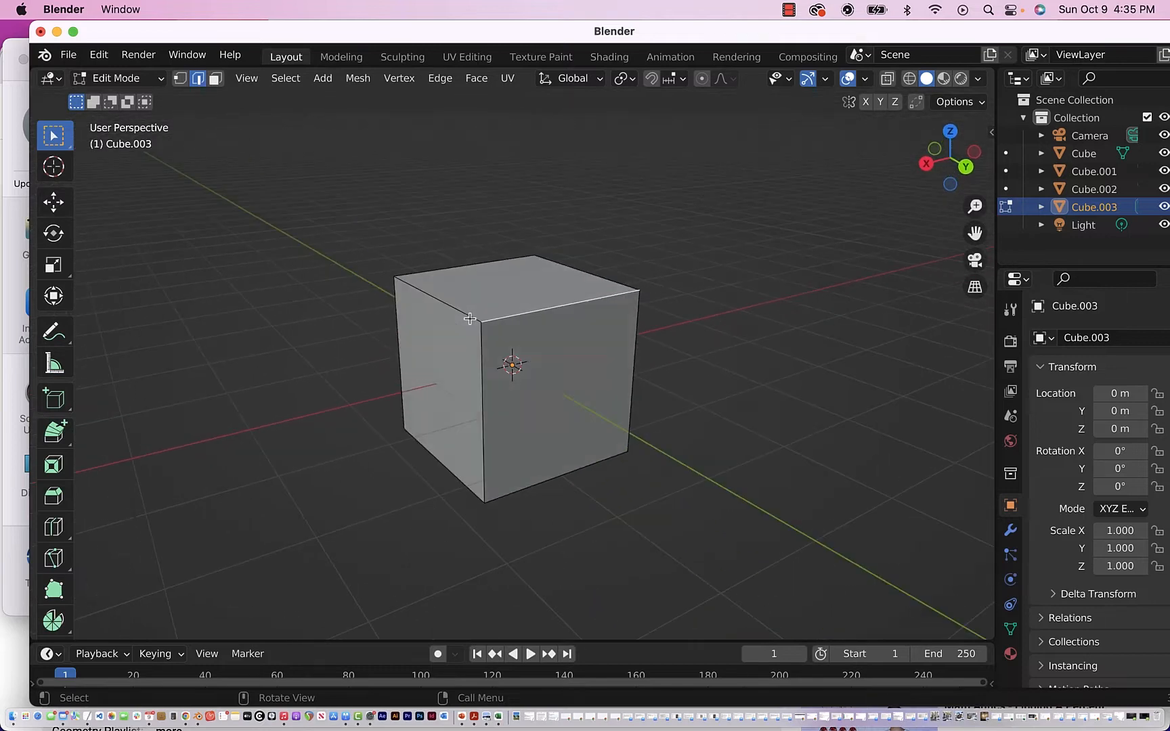
scroll(225, 349, "left", 10)
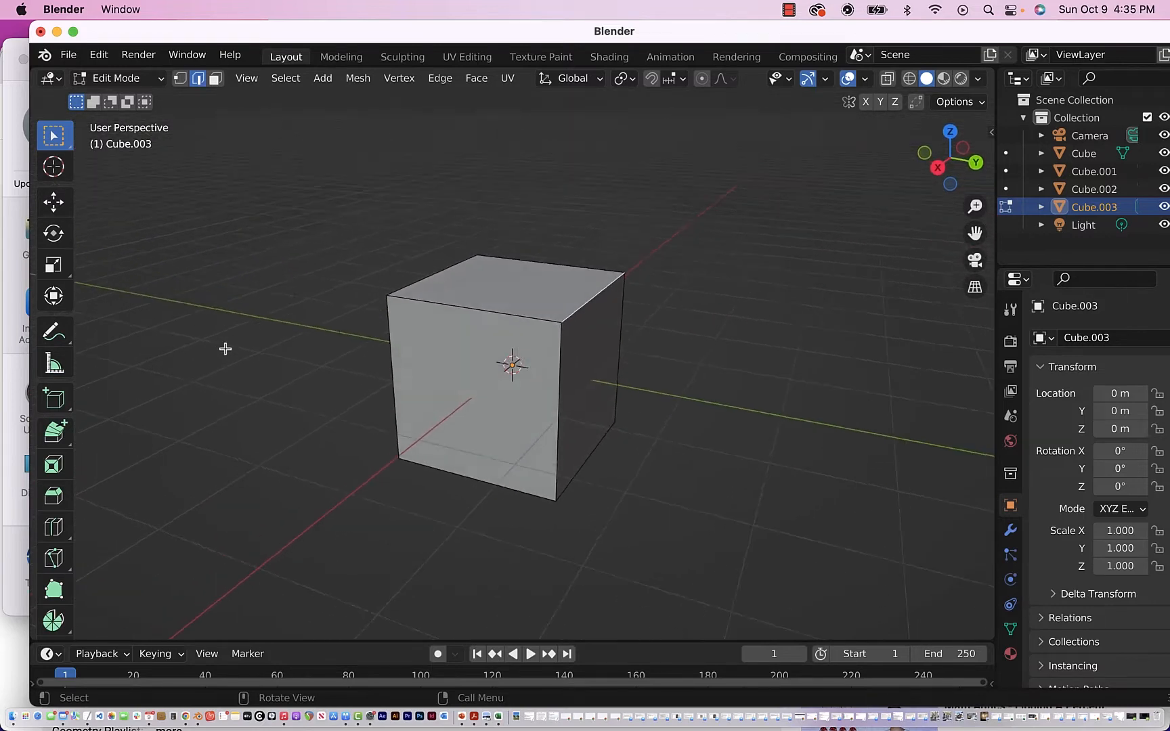
scroll(226, 348, "down", 8)
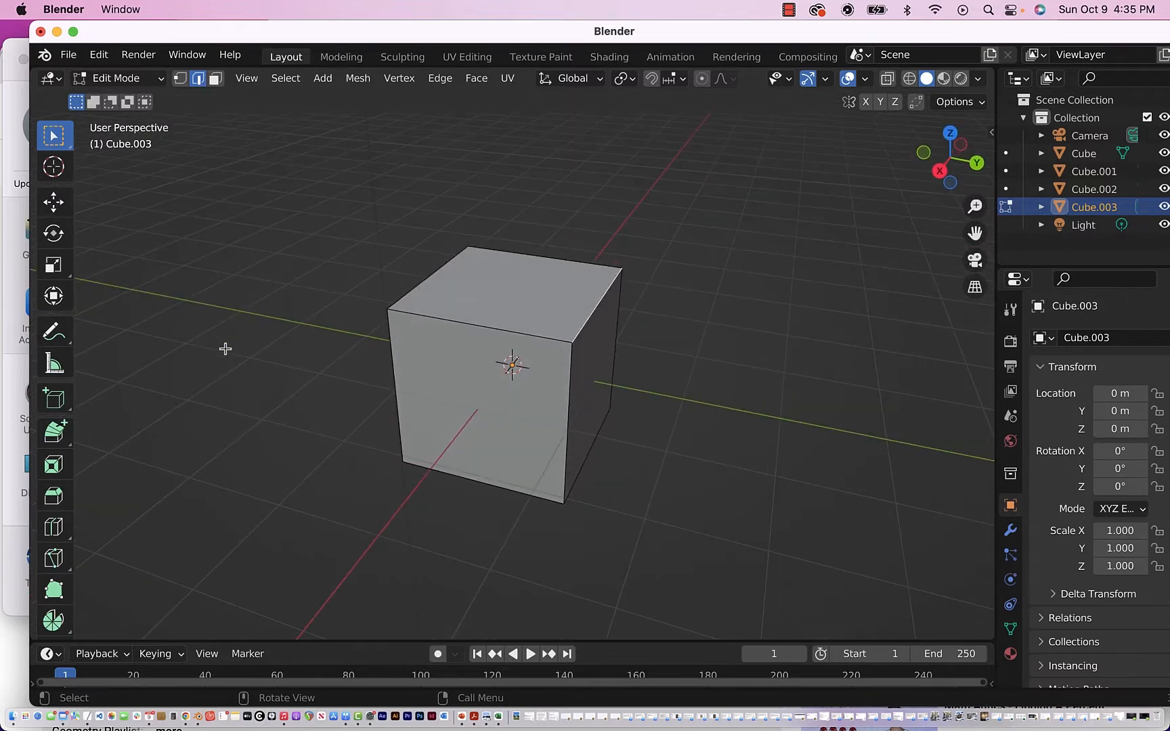
left_click(54, 500)
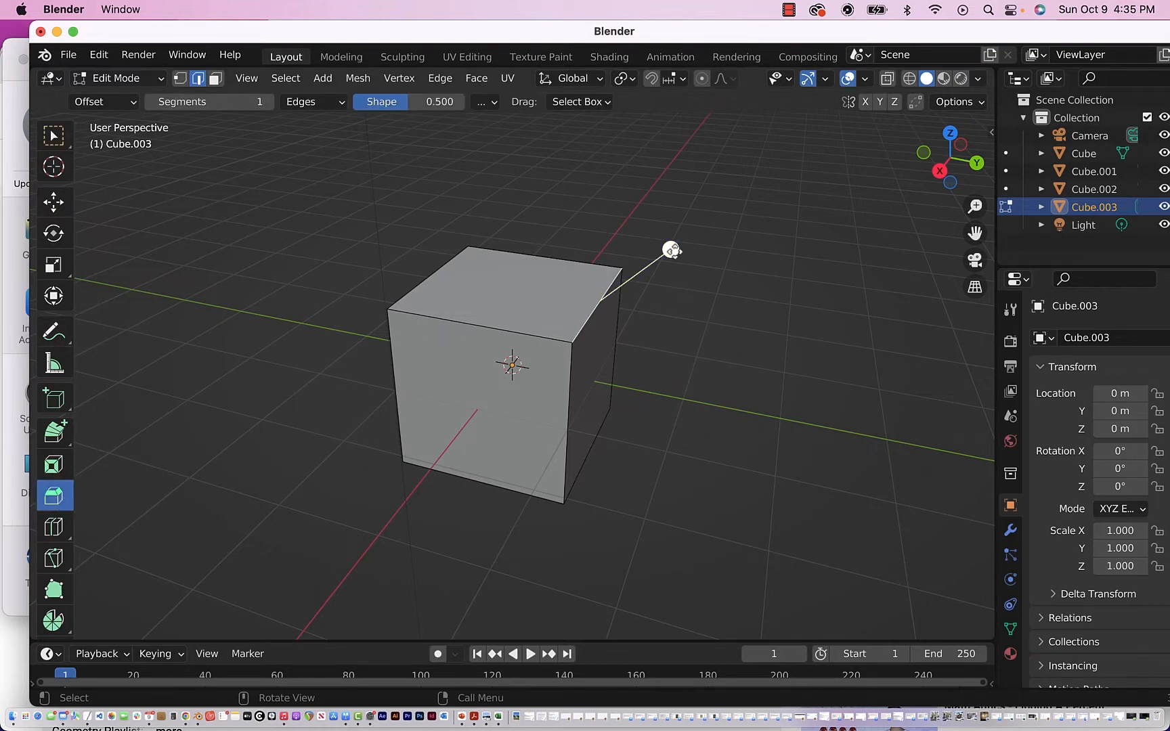
left_click_drag(671, 251, 740, 177)
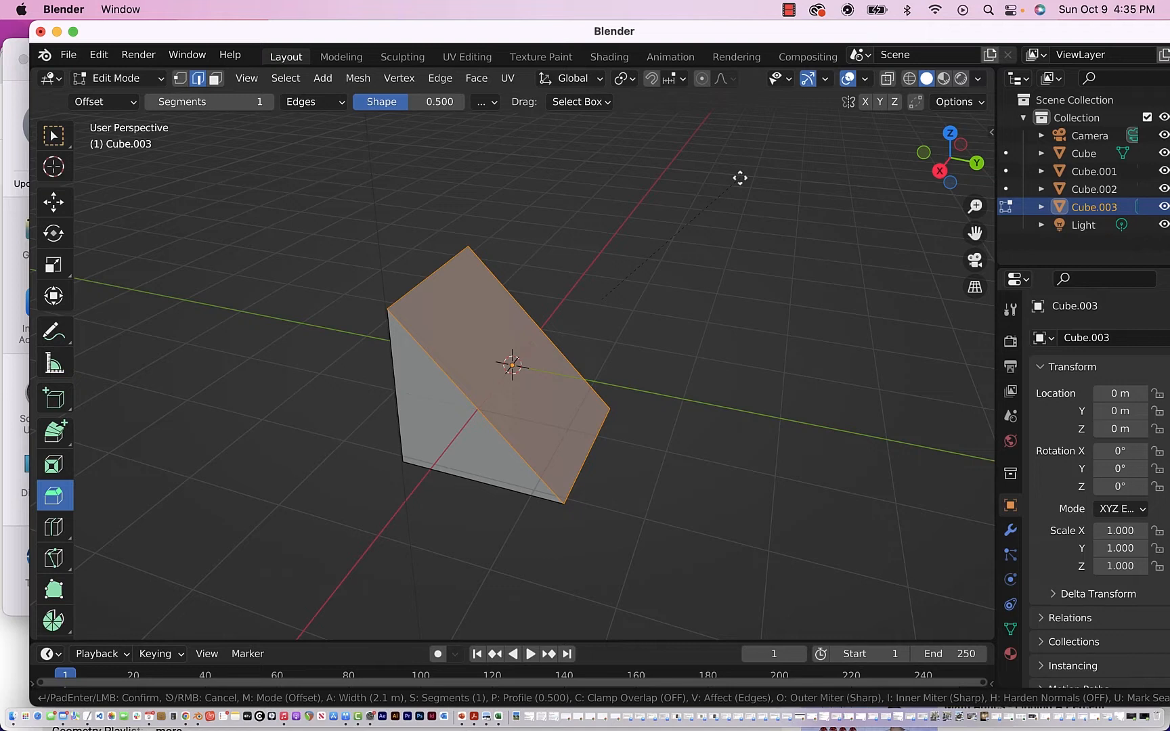
left_click_drag(740, 177, 689, 245)
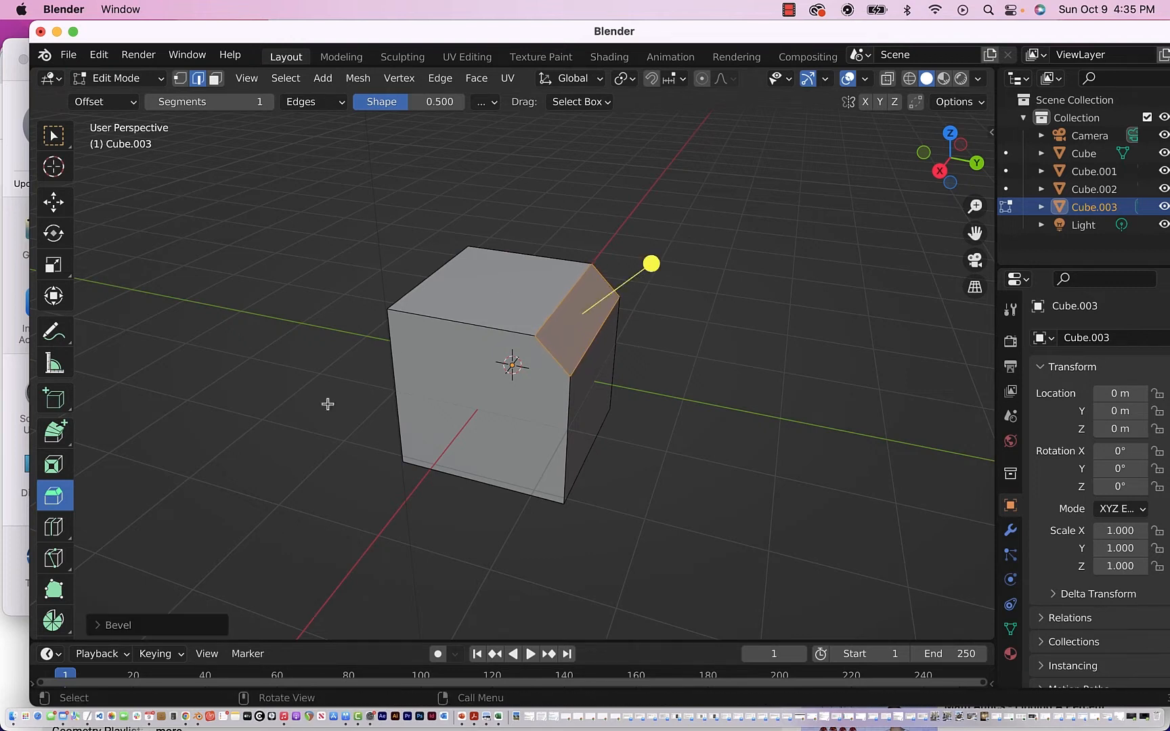
Step: Raise the edge bevel's segments to 4 and inspect the rounded edge from several angles
left_click(97, 626)
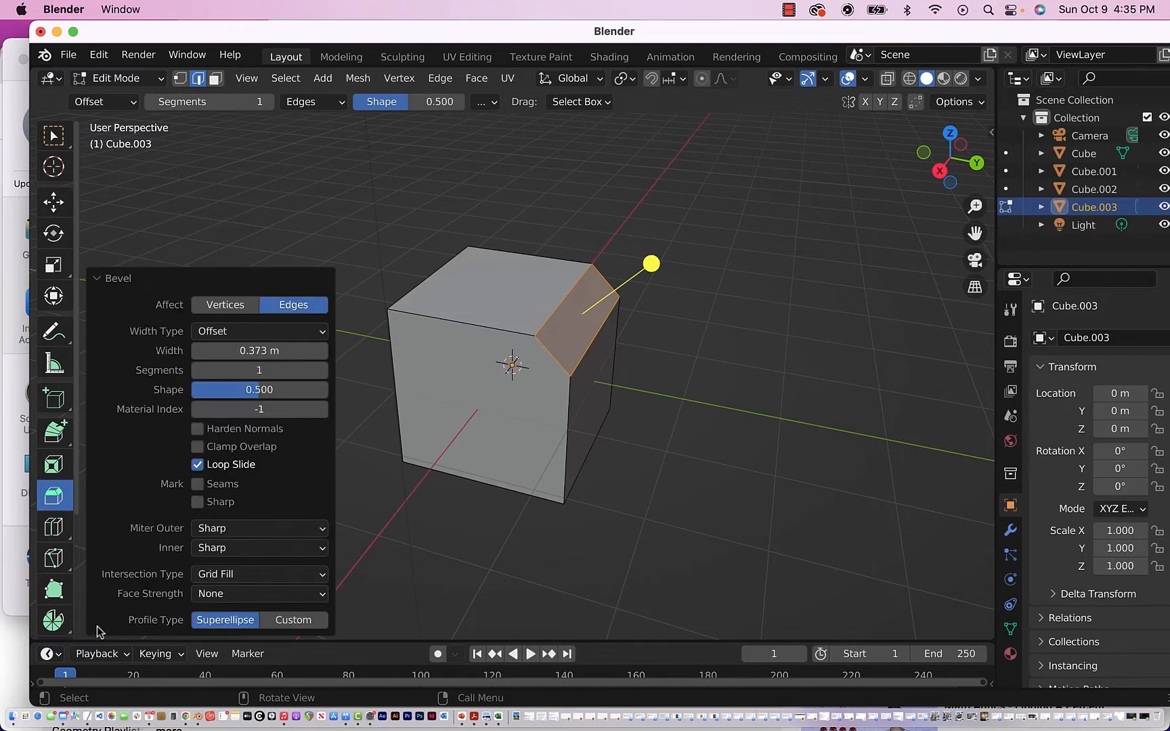
left_click(322, 371)
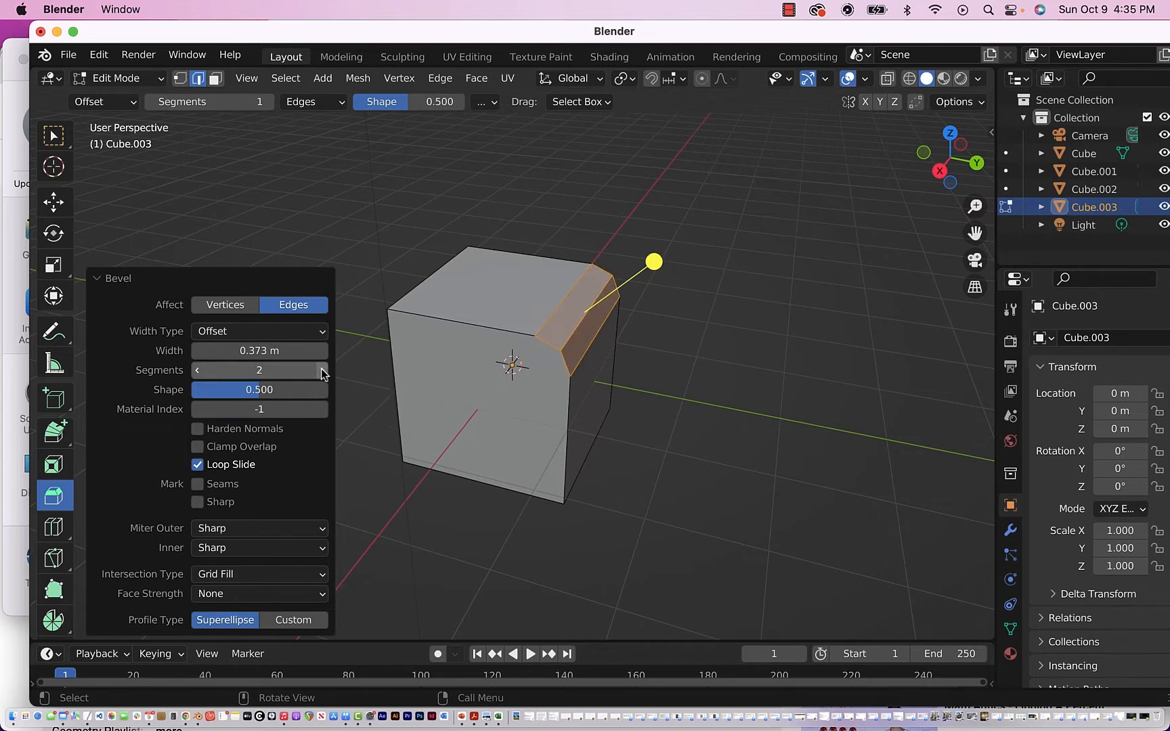
left_click(321, 369)
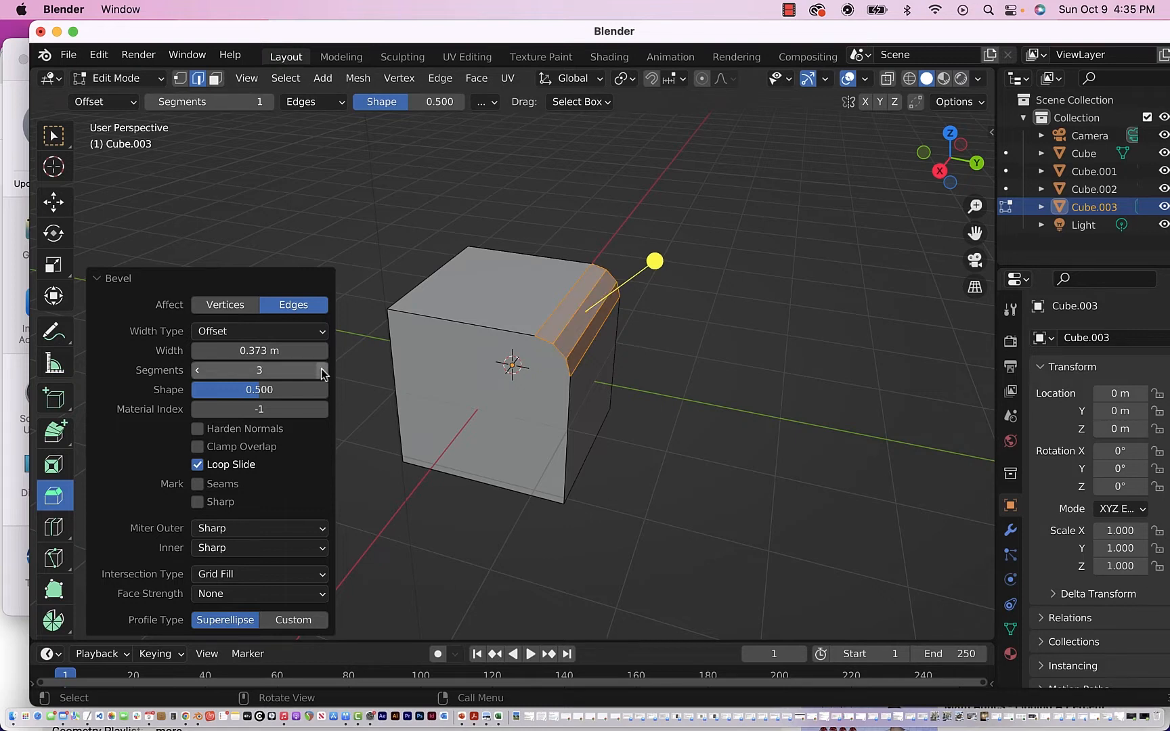
left_click(321, 370)
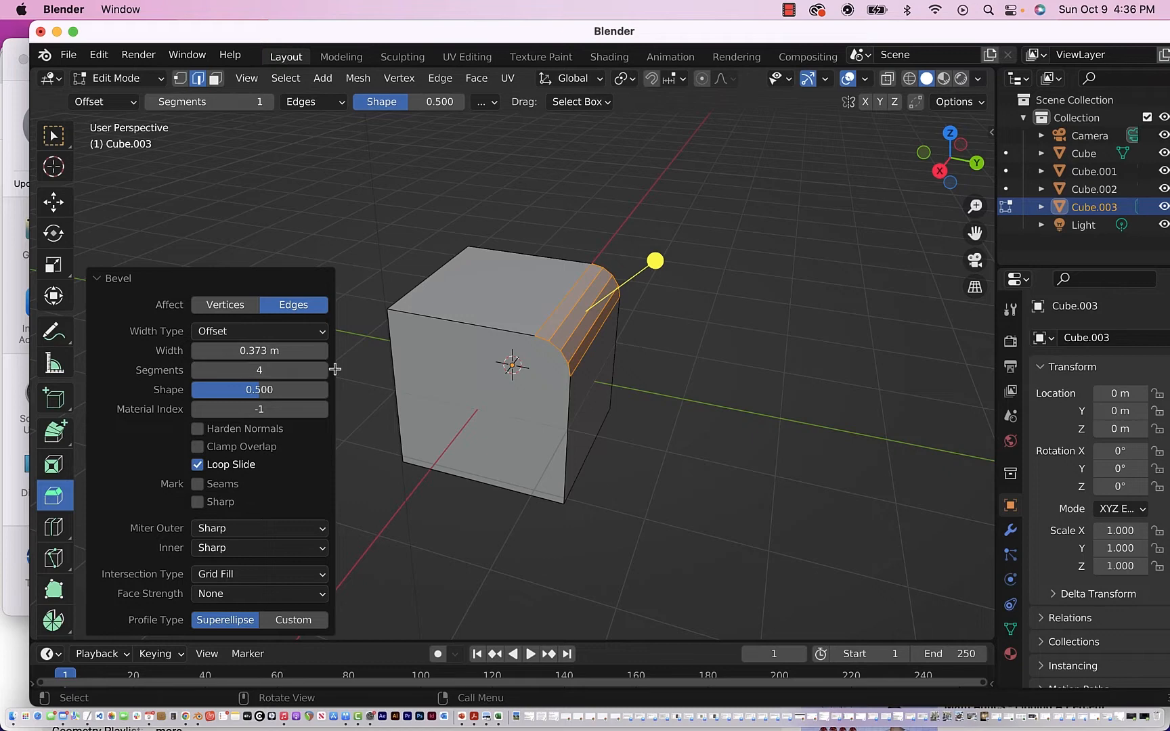
scroll(407, 409, "left", 5)
scroll(406, 410, "right", 8)
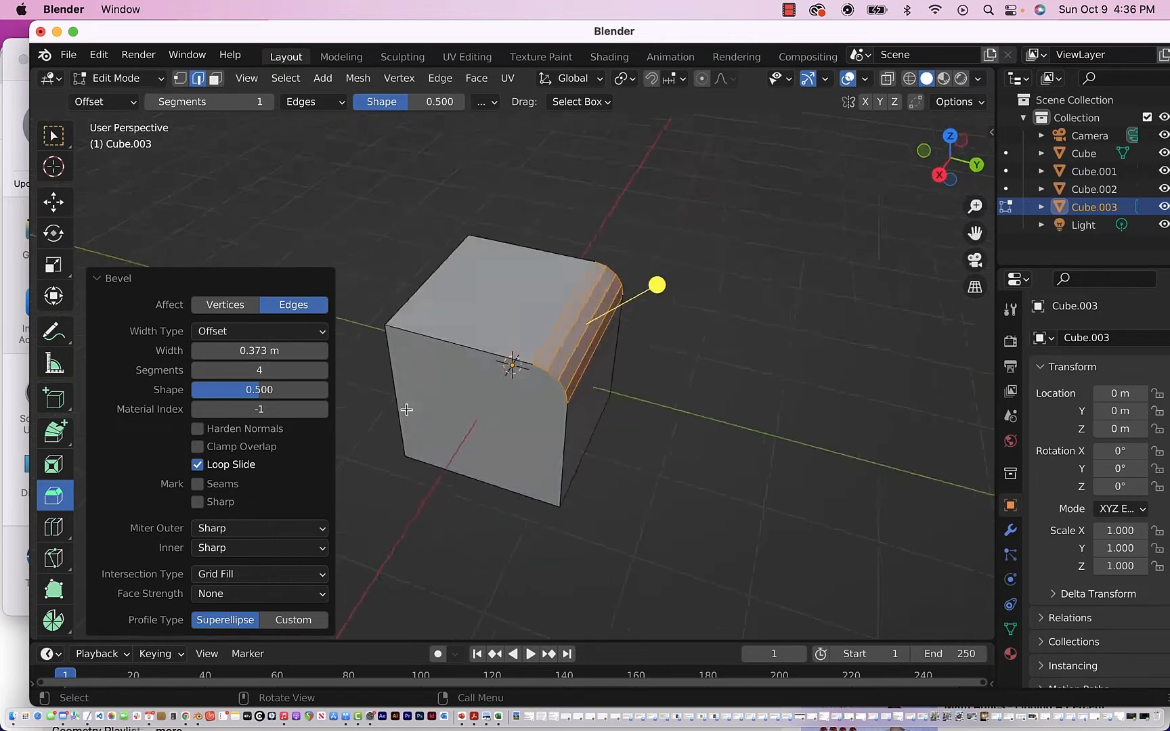
scroll(406, 409, "down", 5)
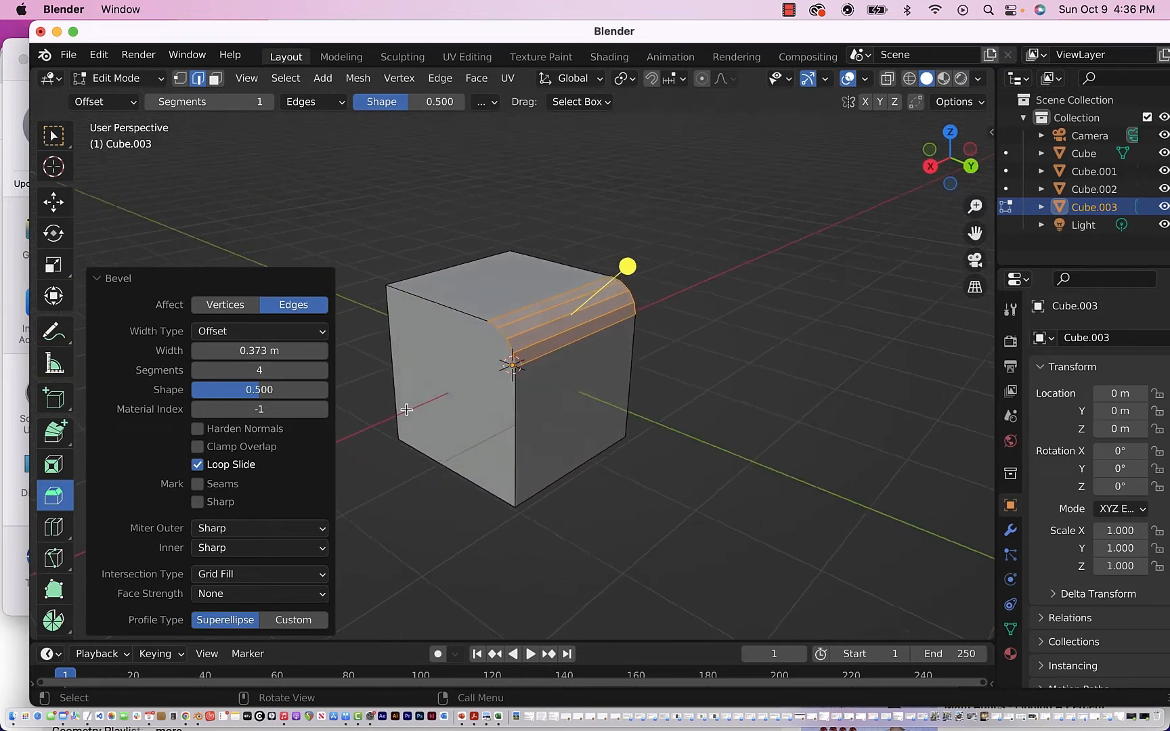
scroll(406, 409, "left", 3)
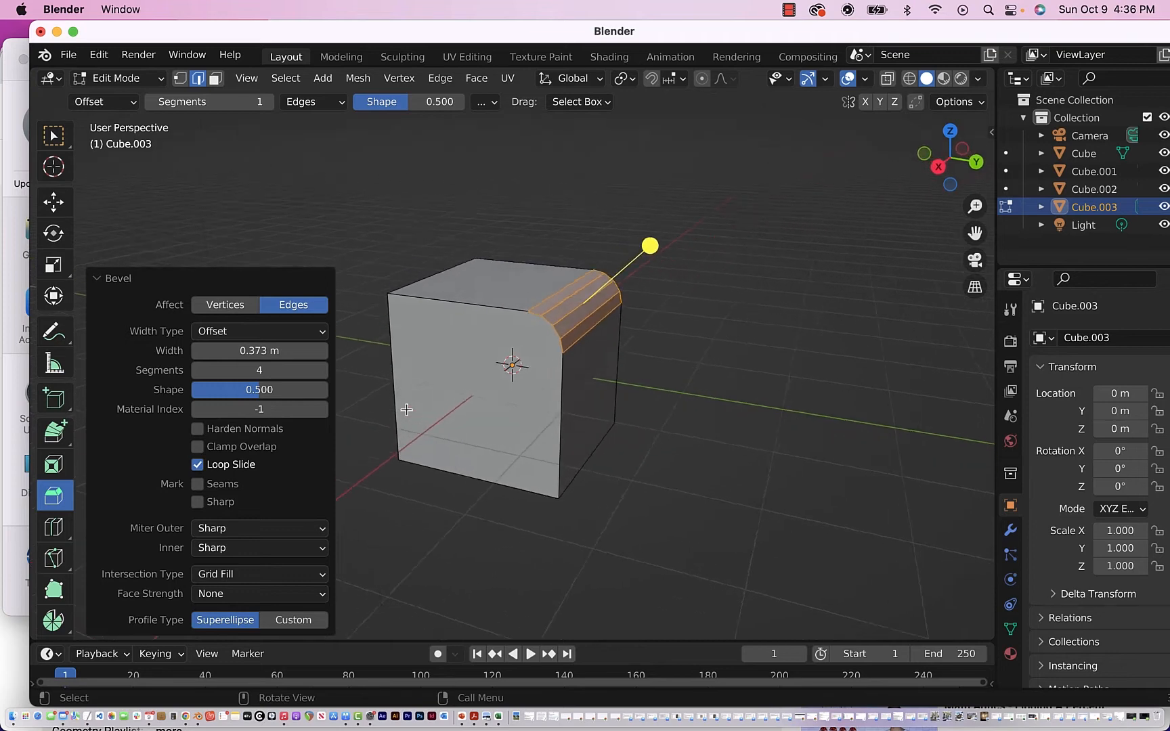
scroll(407, 410, "right", 8)
scroll(406, 410, "left", 10)
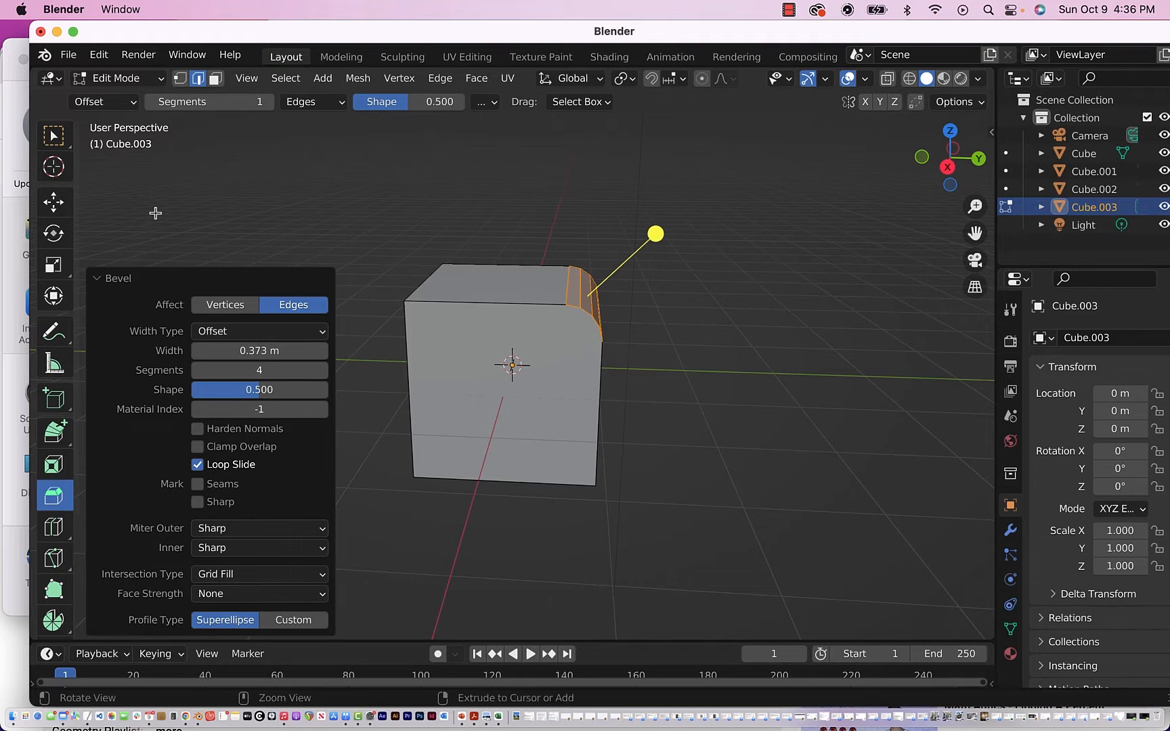
Step: Undo the bevel on the cube's top edge
key("ctrl+z")
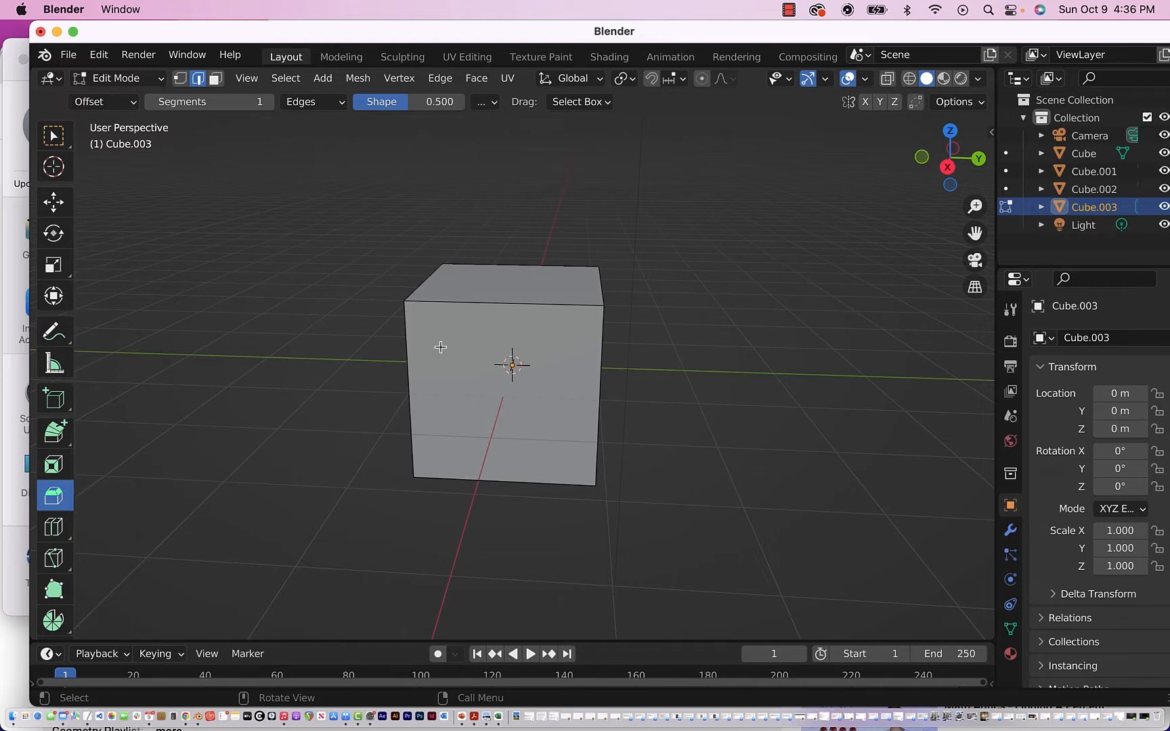
scroll(441, 347, "up", 5)
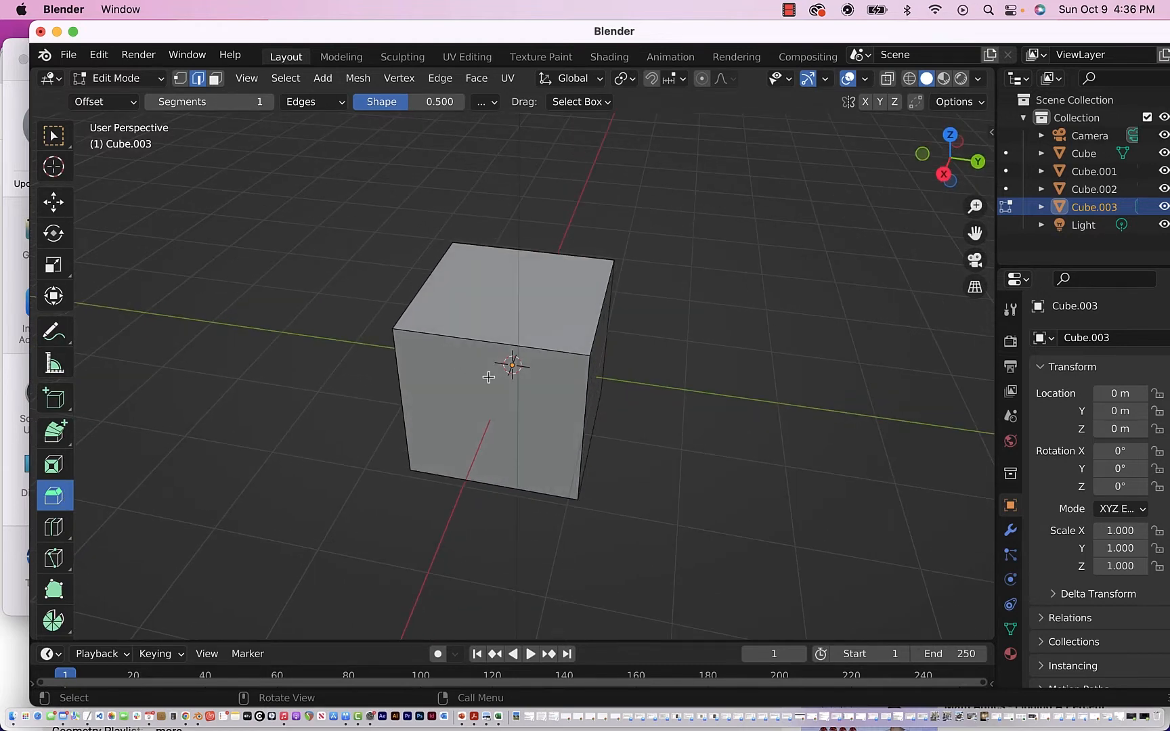
scroll(510, 399, "up", 3)
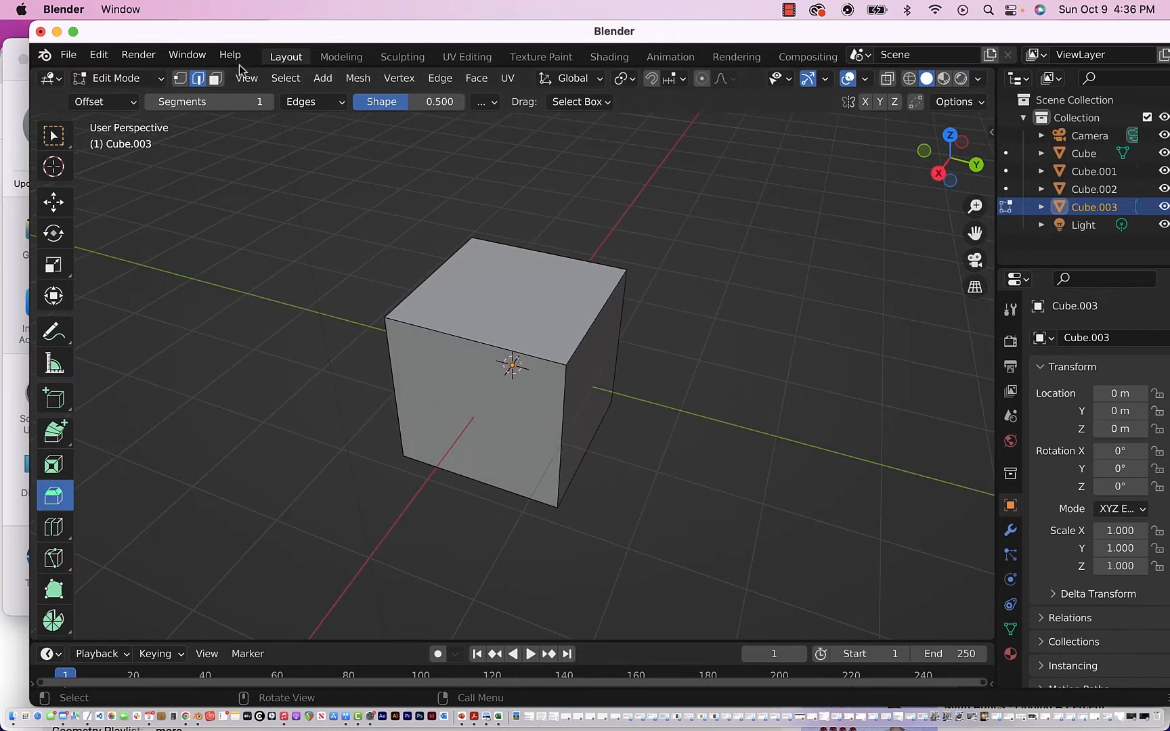
Step: Switch to face selection and bevel the cube's top face with a width of about 0.28 m
left_click(215, 78)
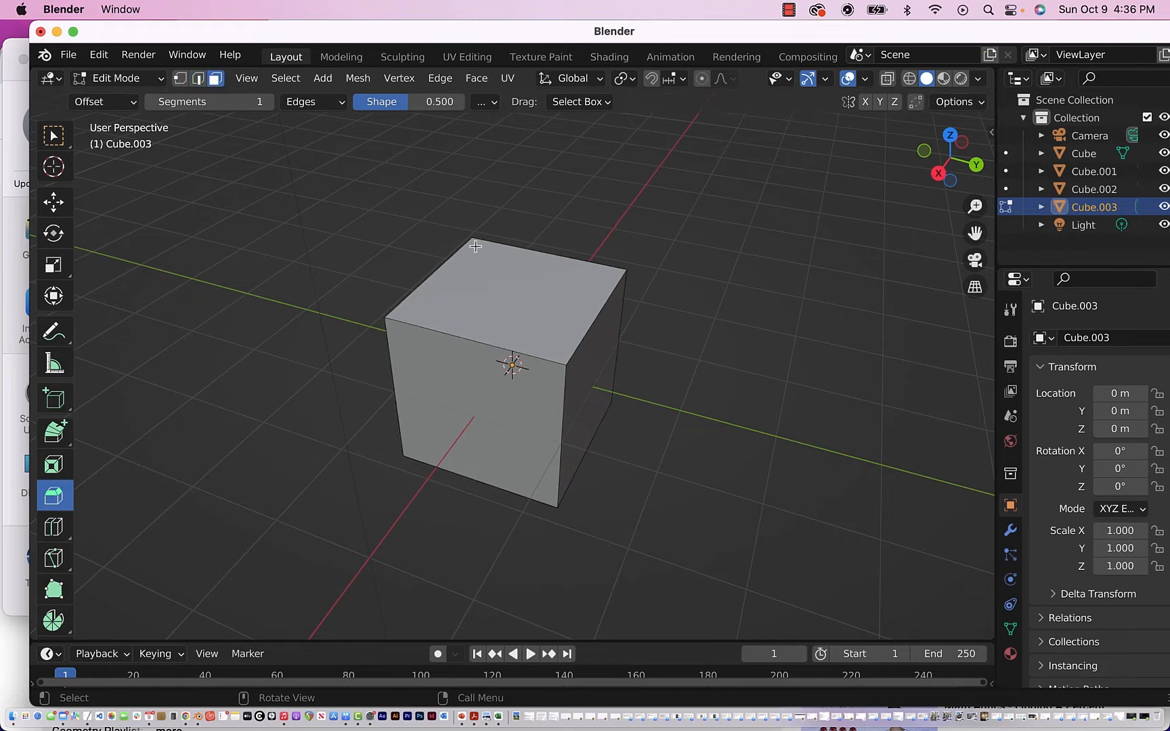
left_click(506, 291)
scroll(507, 291, "left", 5)
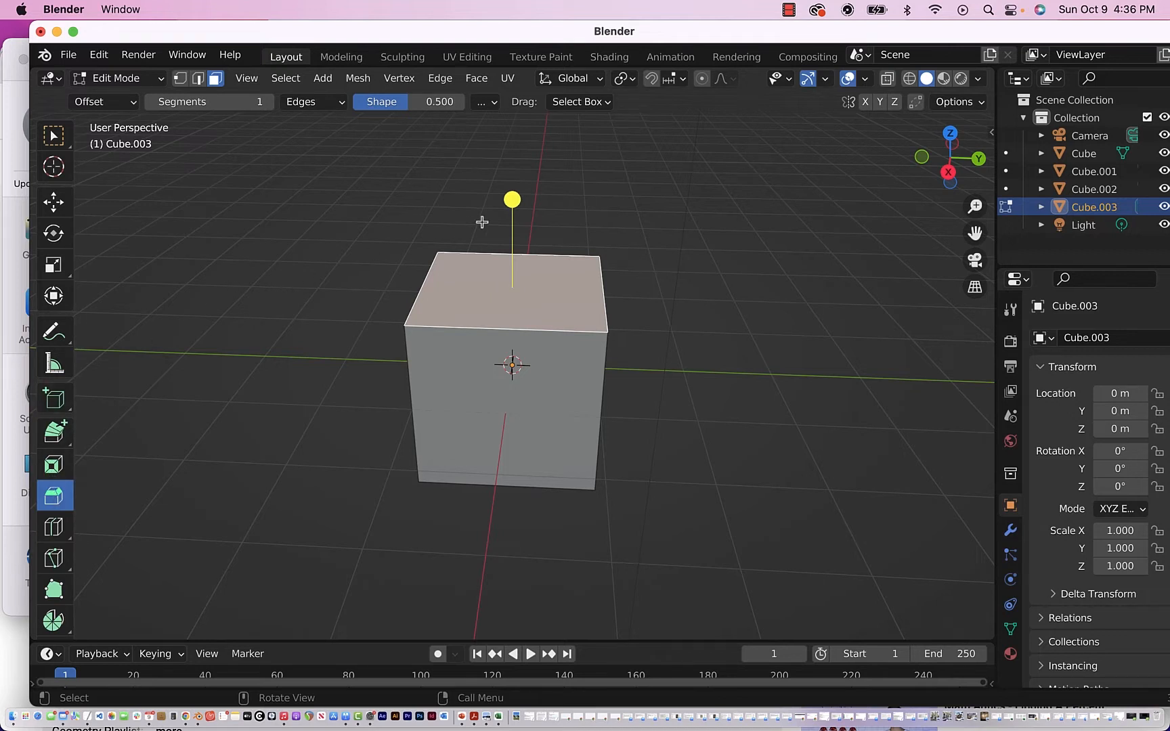
left_click_drag(512, 199, 514, 184)
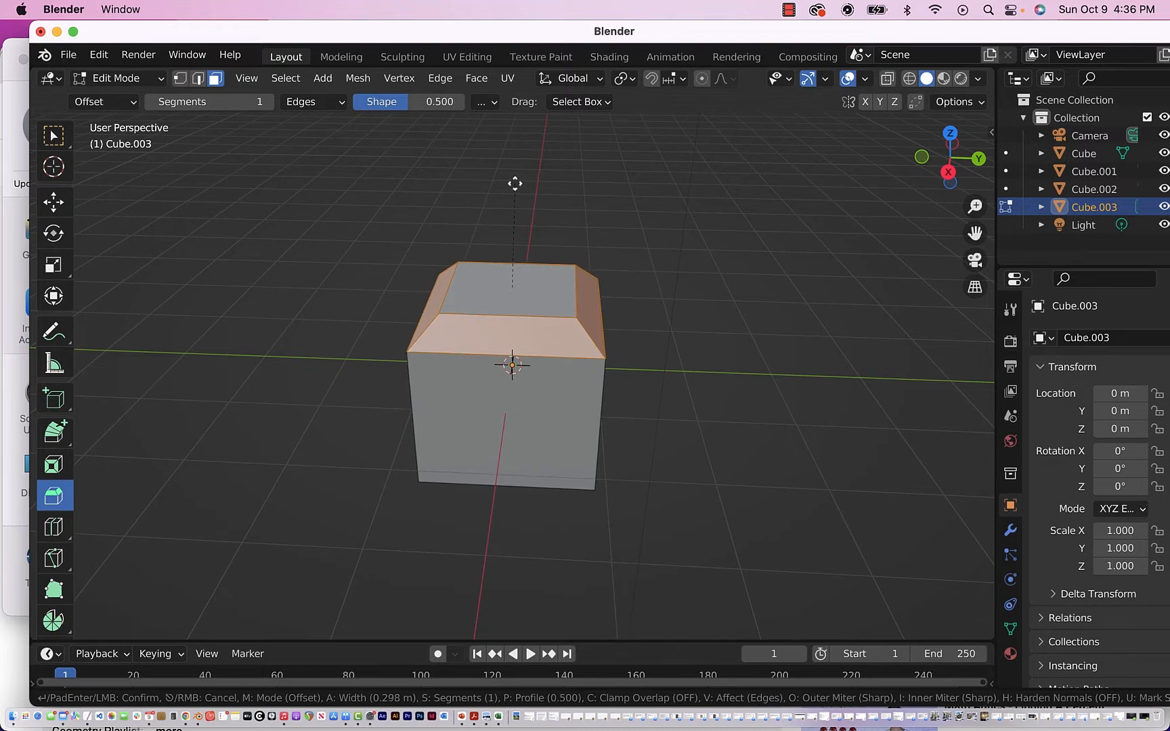
mouse_move(515, 184)
left_mouse_down()
mouse_move(508, 222)
mouse_move(512, 145)
mouse_move(508, 184)
left_mouse_up()
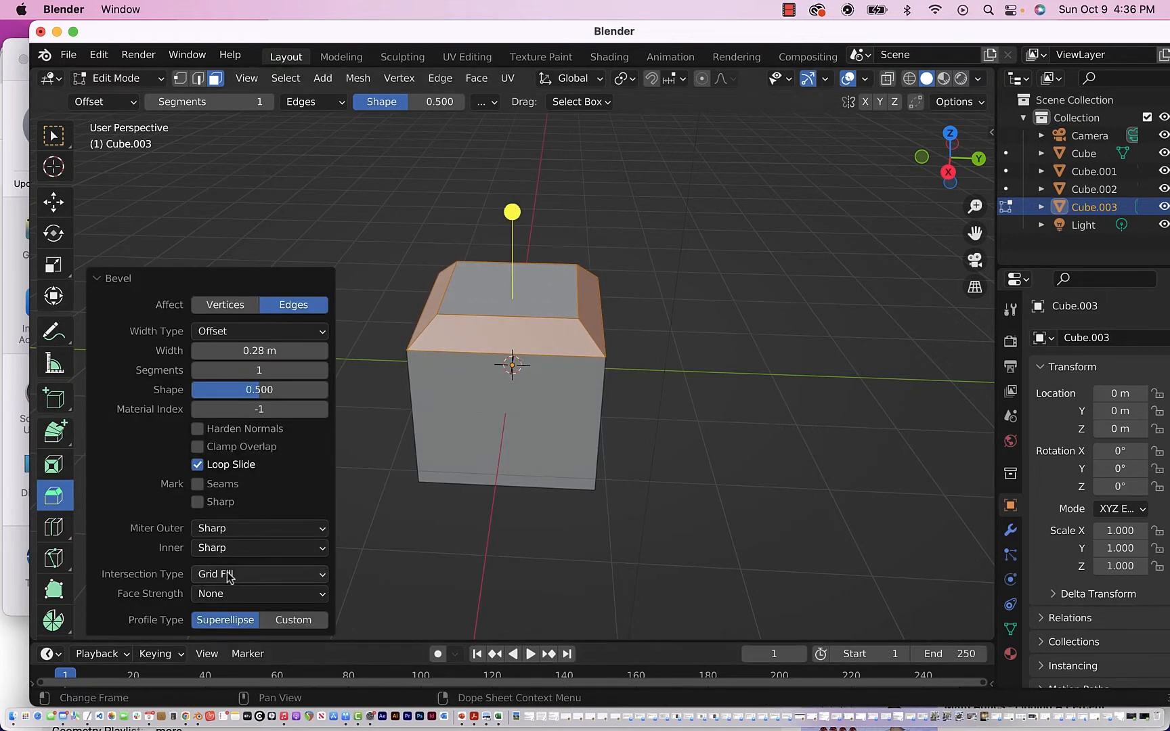
Step: Set the top-face bevel's segments to 3 and lower its shape value
left_click(323, 371)
left_click(322, 371)
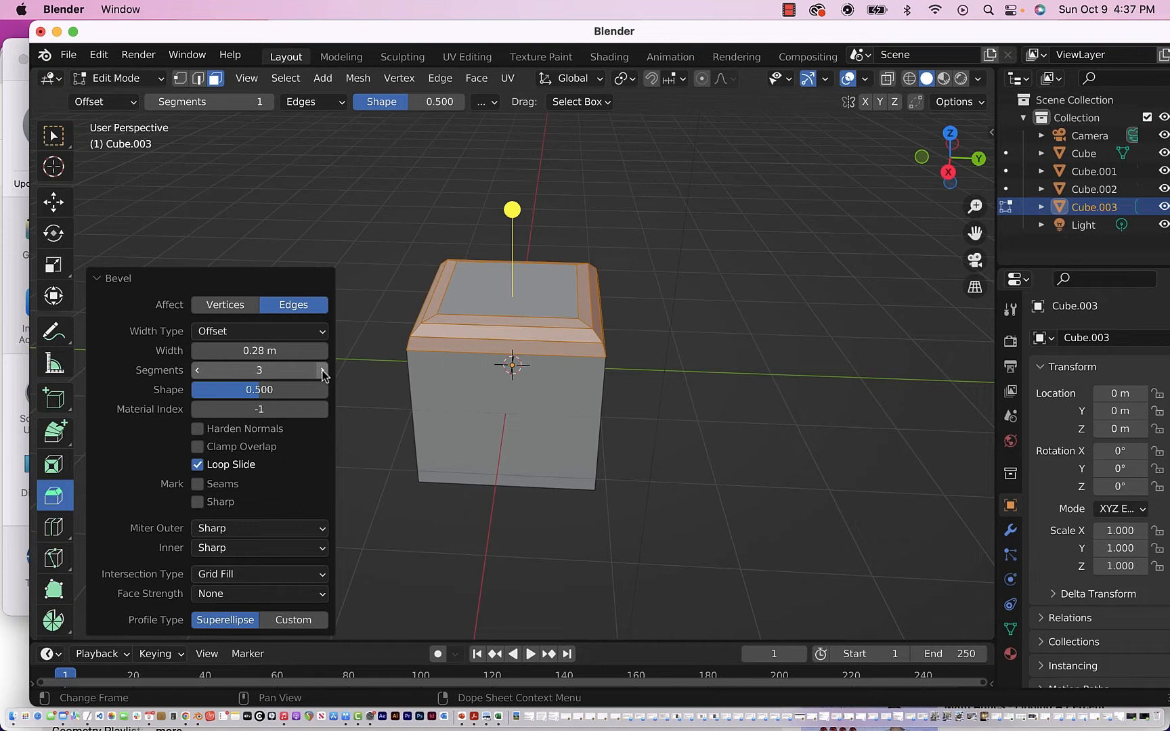
left_click(322, 370)
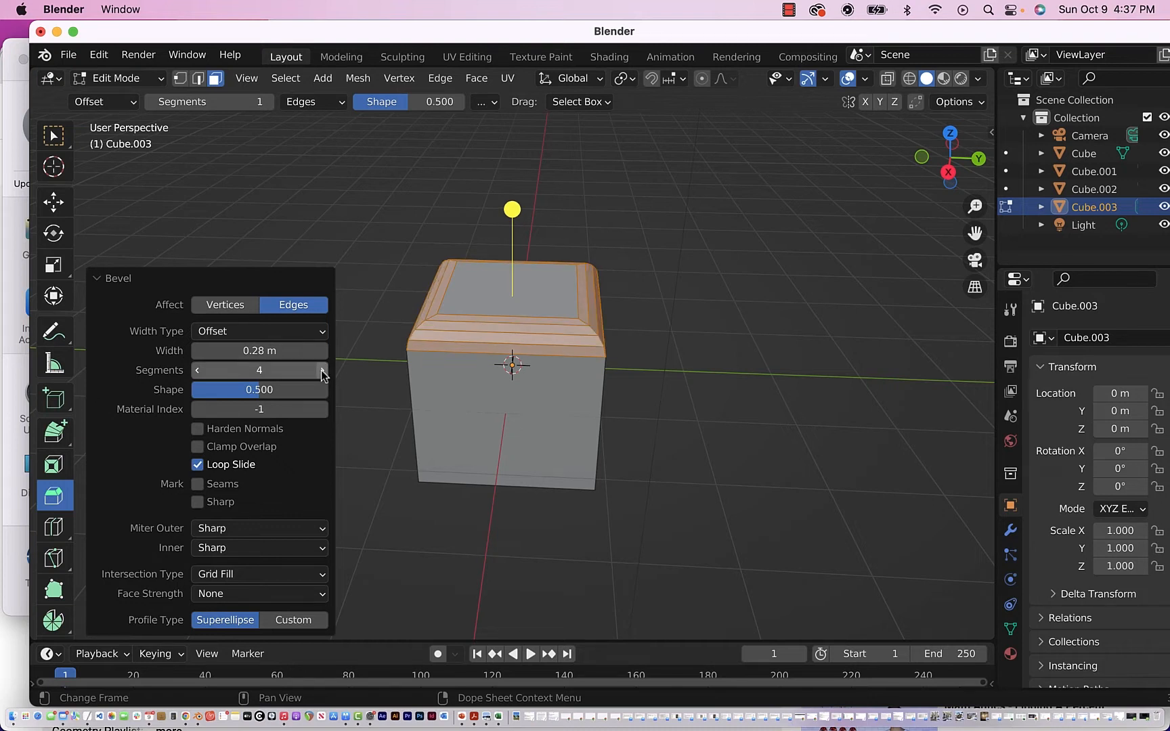
left_click(197, 371)
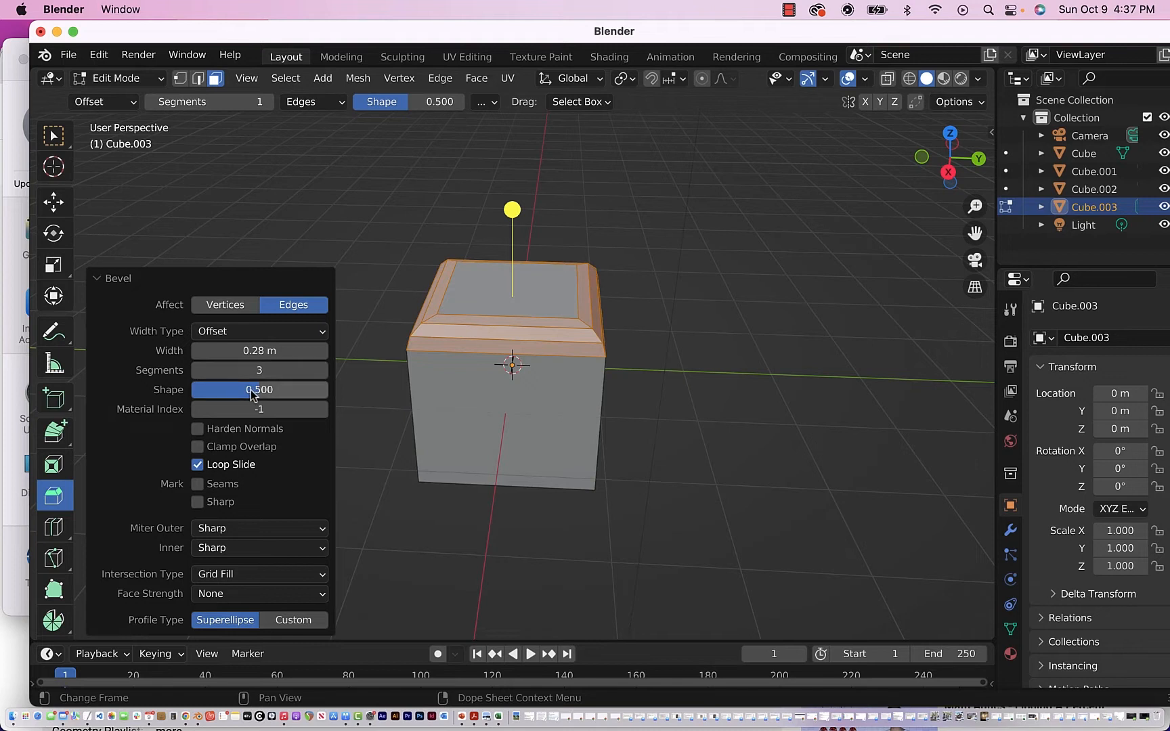
left_click_drag(250, 389, 213, 389)
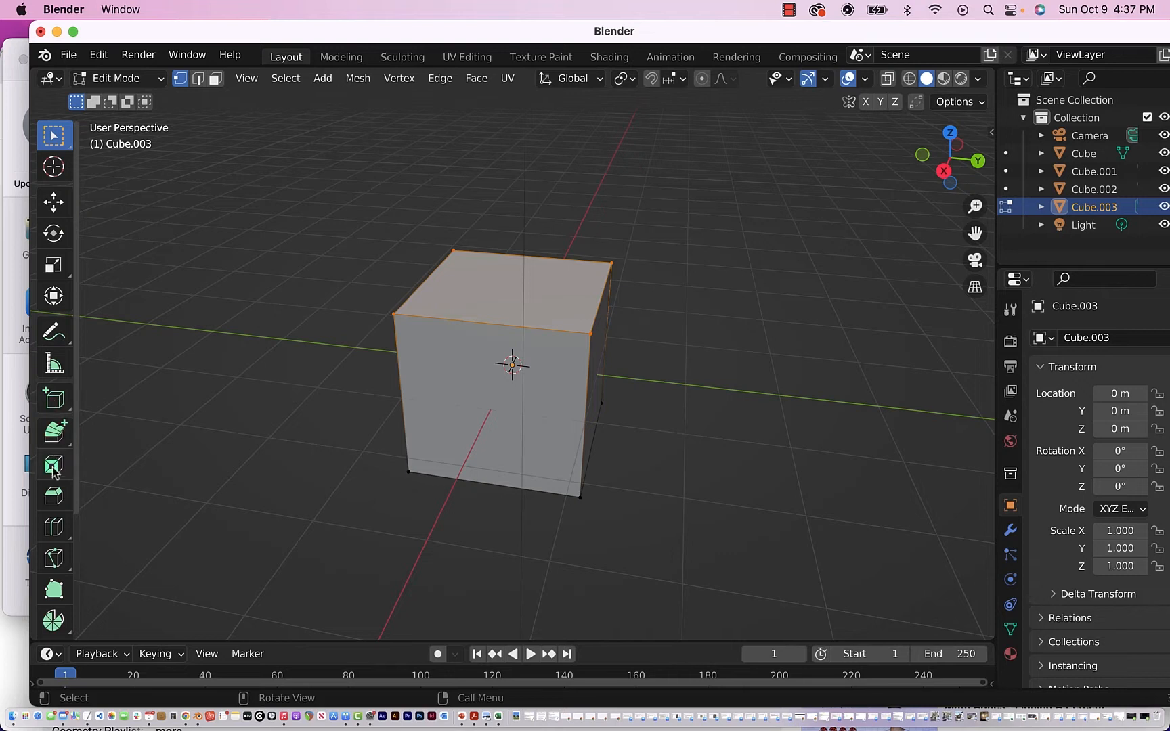
Step: Bevel the cube's near top corner in Vertices mode with a width of about 0.323 m
left_click(54, 497)
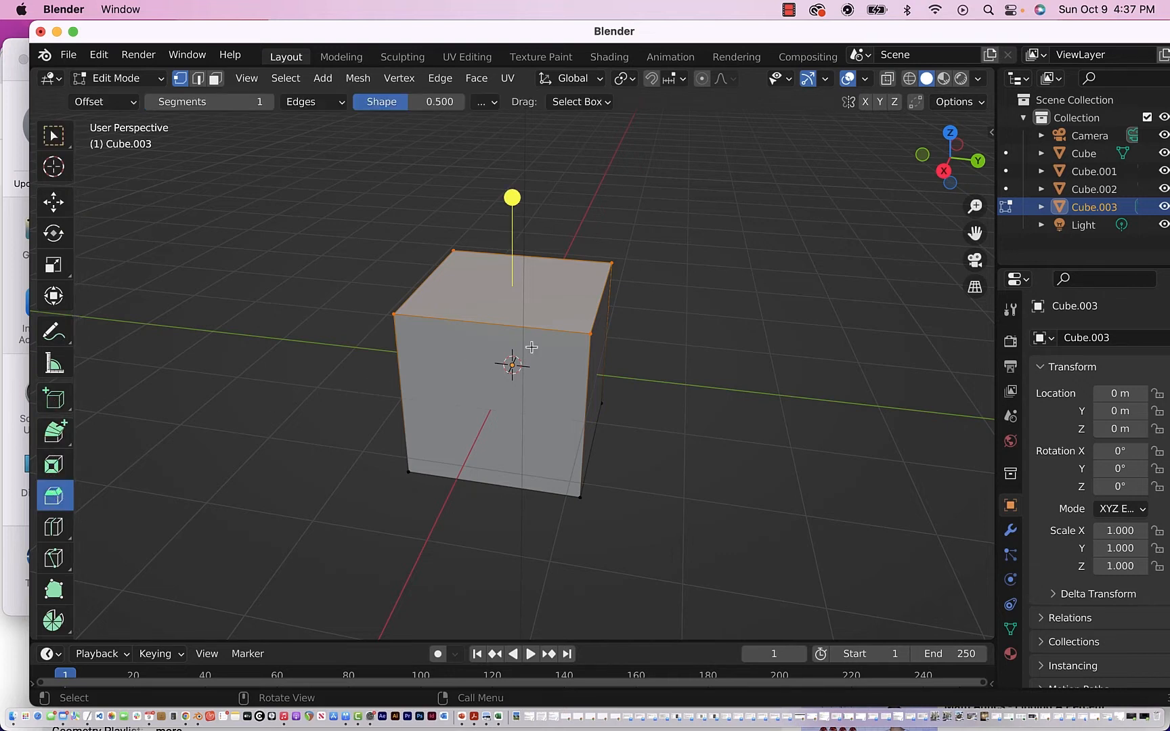
mouse_move(513, 198)
left_mouse_down()
mouse_move(532, 214)
mouse_move(509, 215)
left_mouse_up()
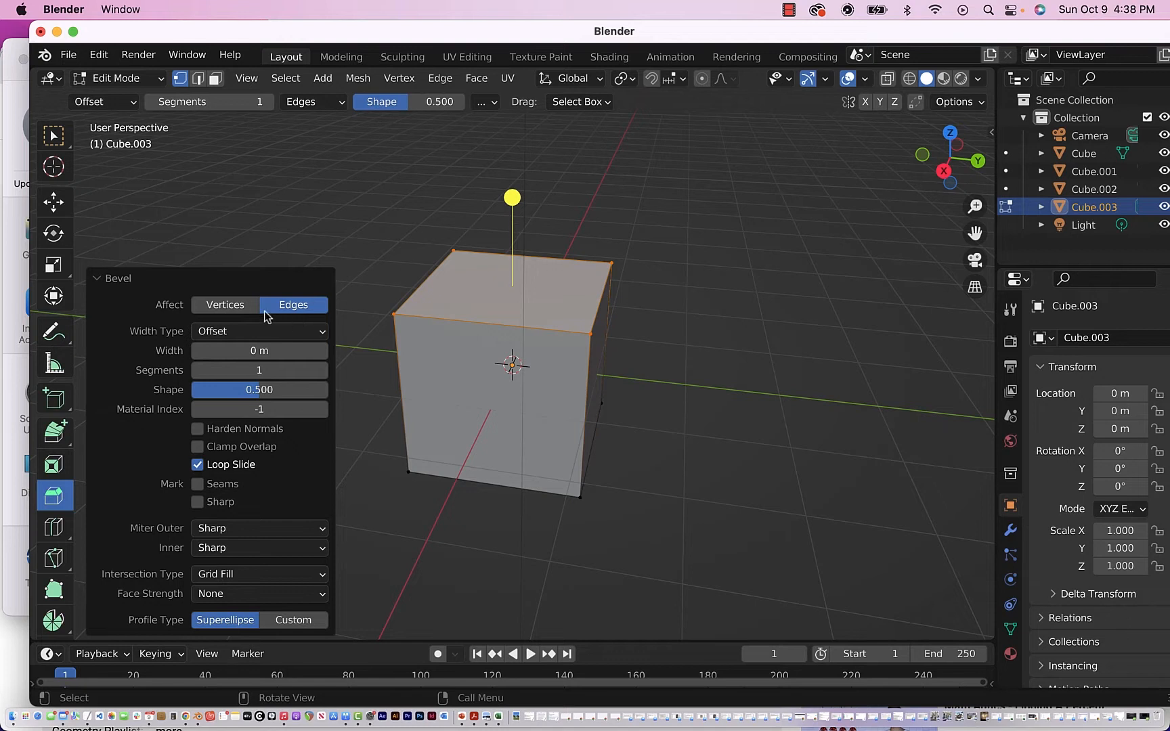
left_click(224, 305)
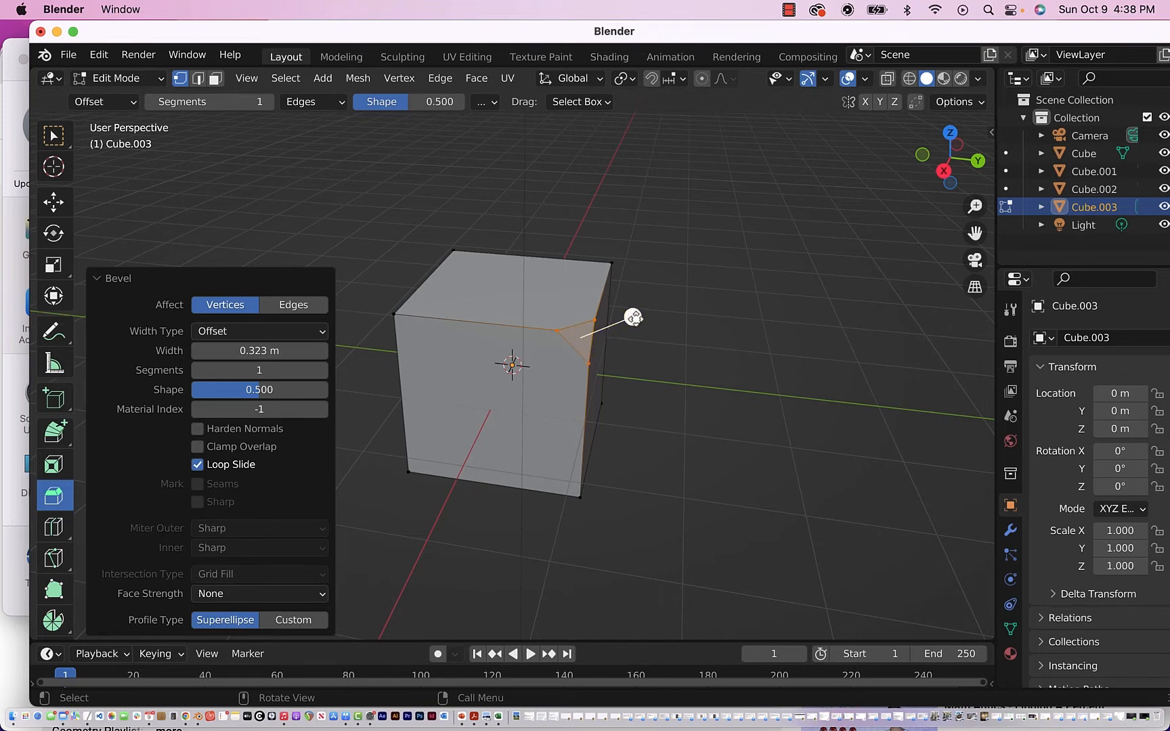
Step: Try re-beveling the already beveled corner with 3 segments, and again with its Affect option switched to Vertices
key("ctrl+b")
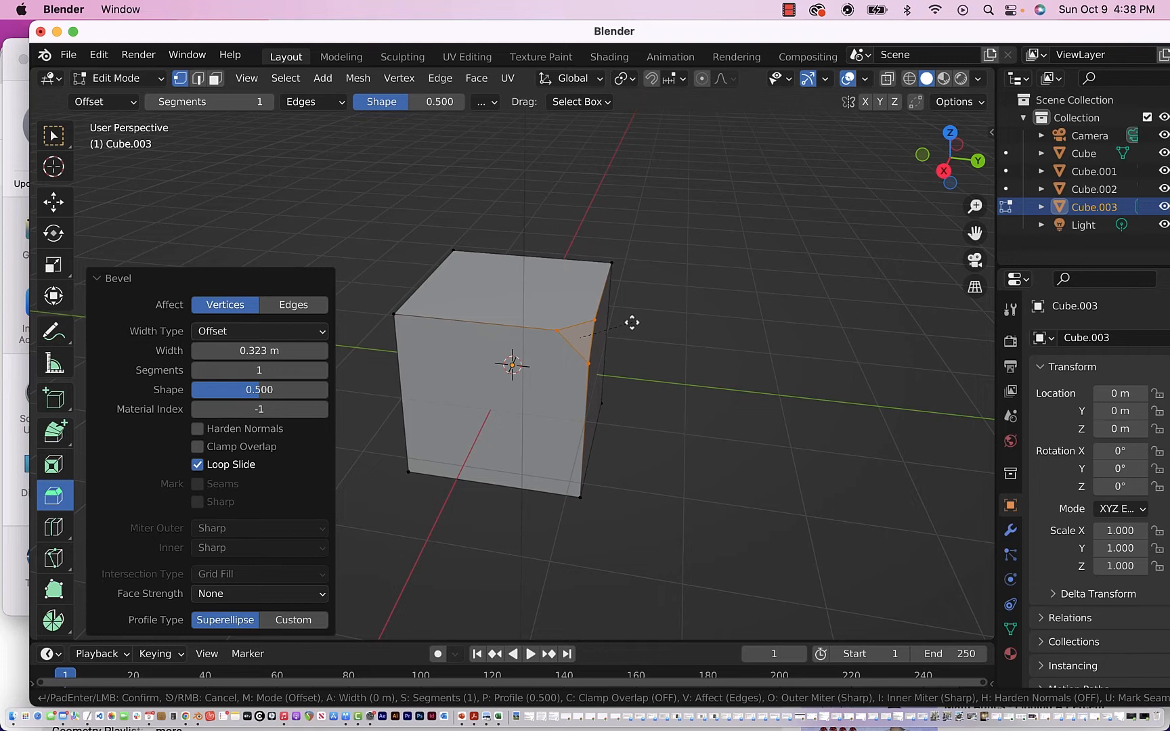
left_click(632, 323)
left_click(276, 371)
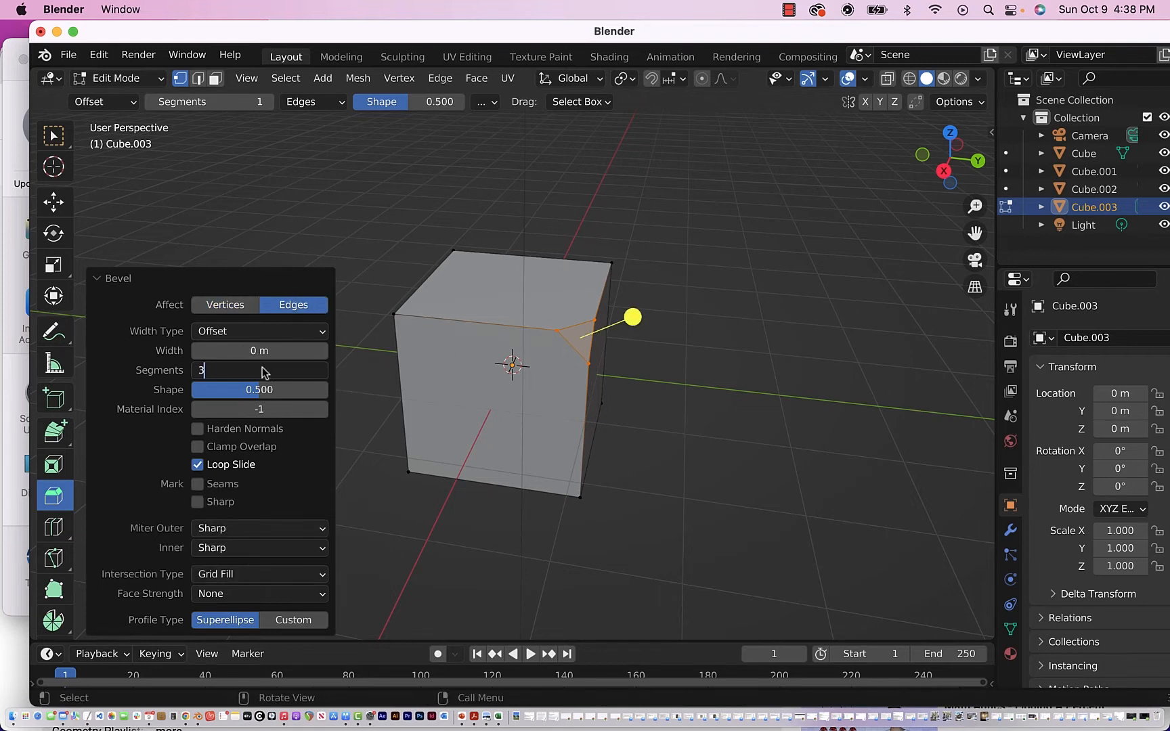
key("Return")
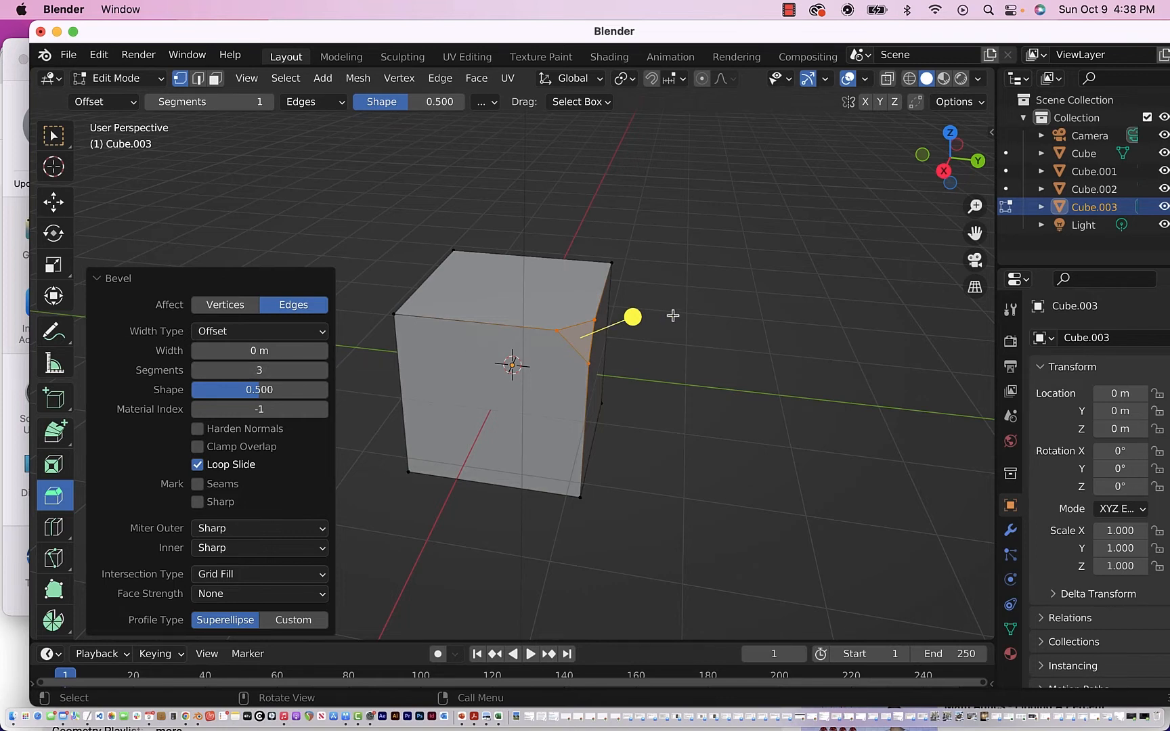
mouse_move(632, 317)
left_mouse_down()
mouse_move(621, 327)
mouse_move(639, 324)
mouse_move(628, 325)
left_mouse_up()
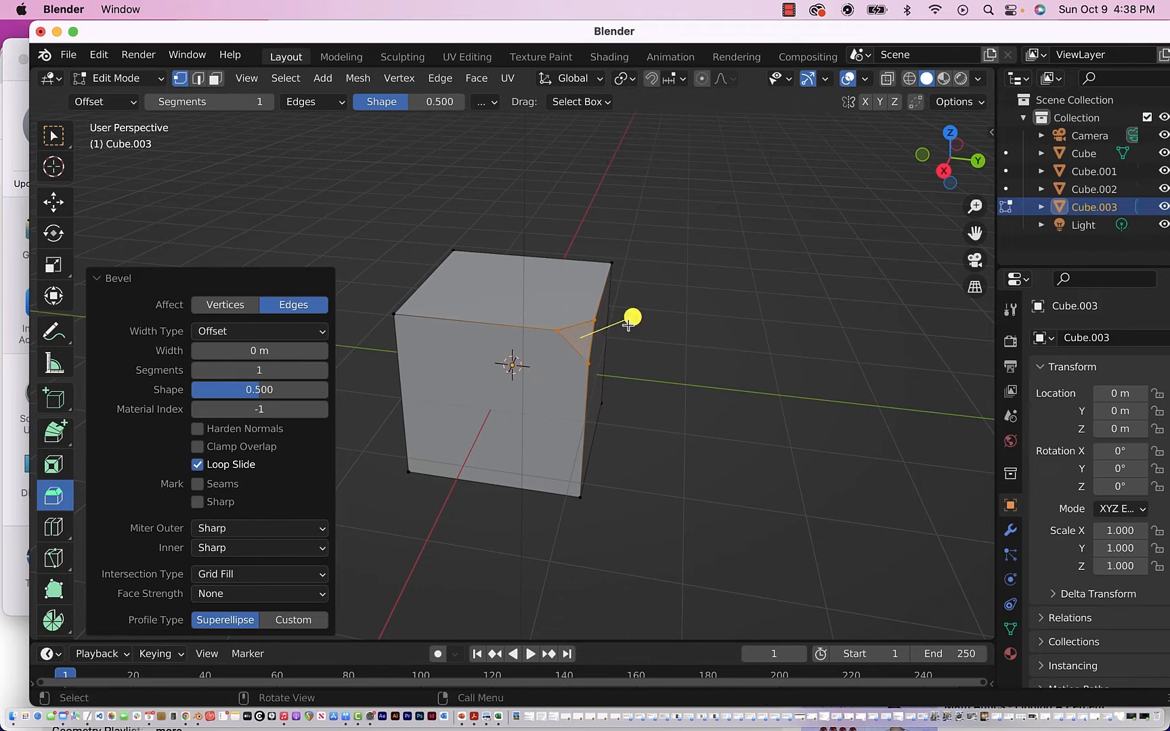
left_click(230, 306)
Step: Set the Bevel tool to affect Vertices and bevel the adjacent top corner with a width of about 0.611 m
middle_click_drag(510, 320, 510, 340)
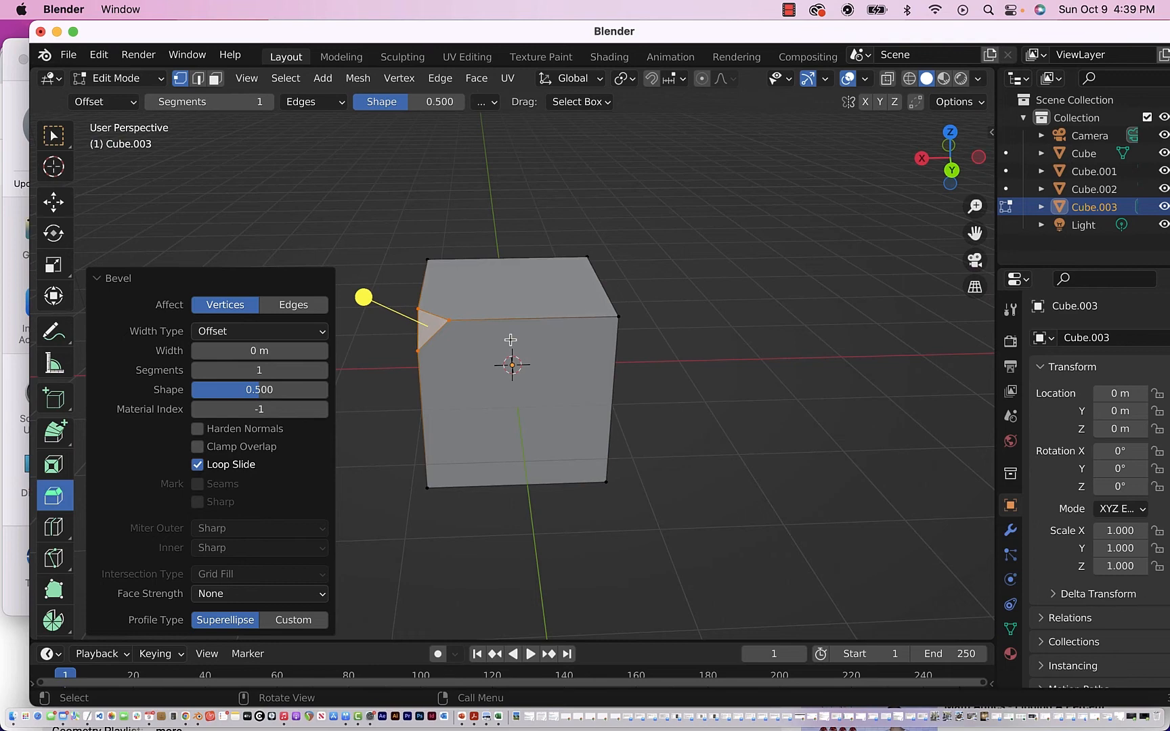
left_click(619, 316)
left_click_drag(689, 285, 630, 318)
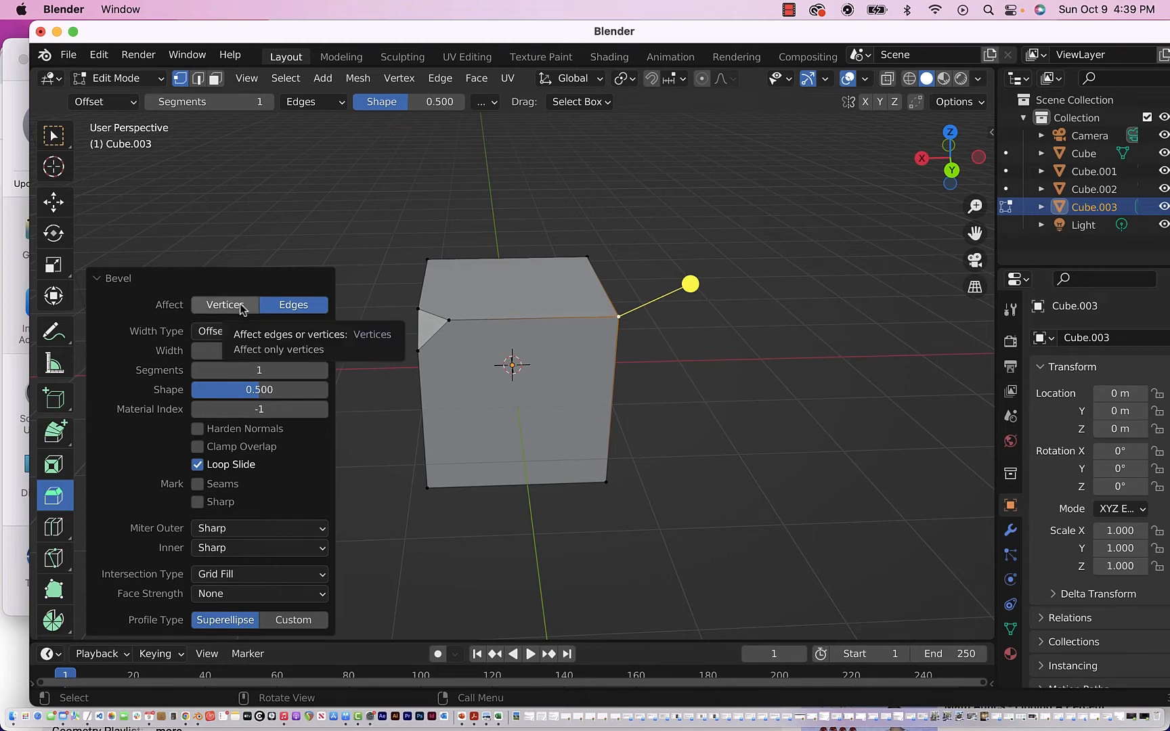
left_click(337, 104)
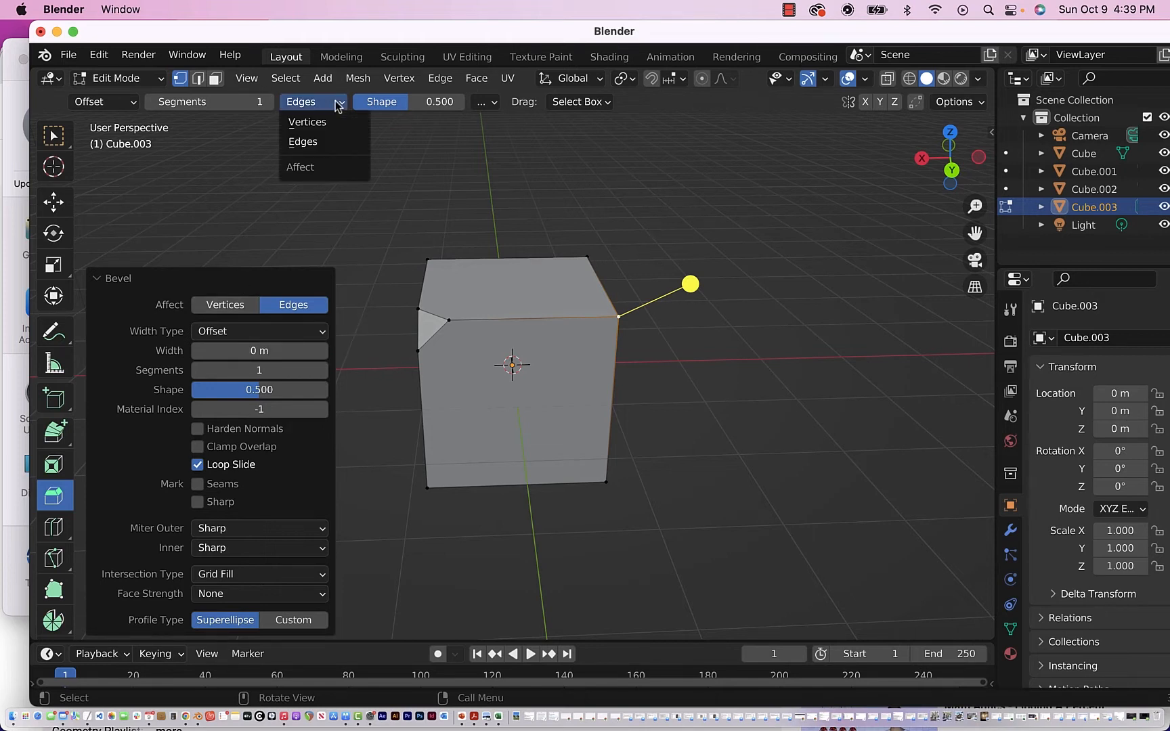
left_click(328, 122)
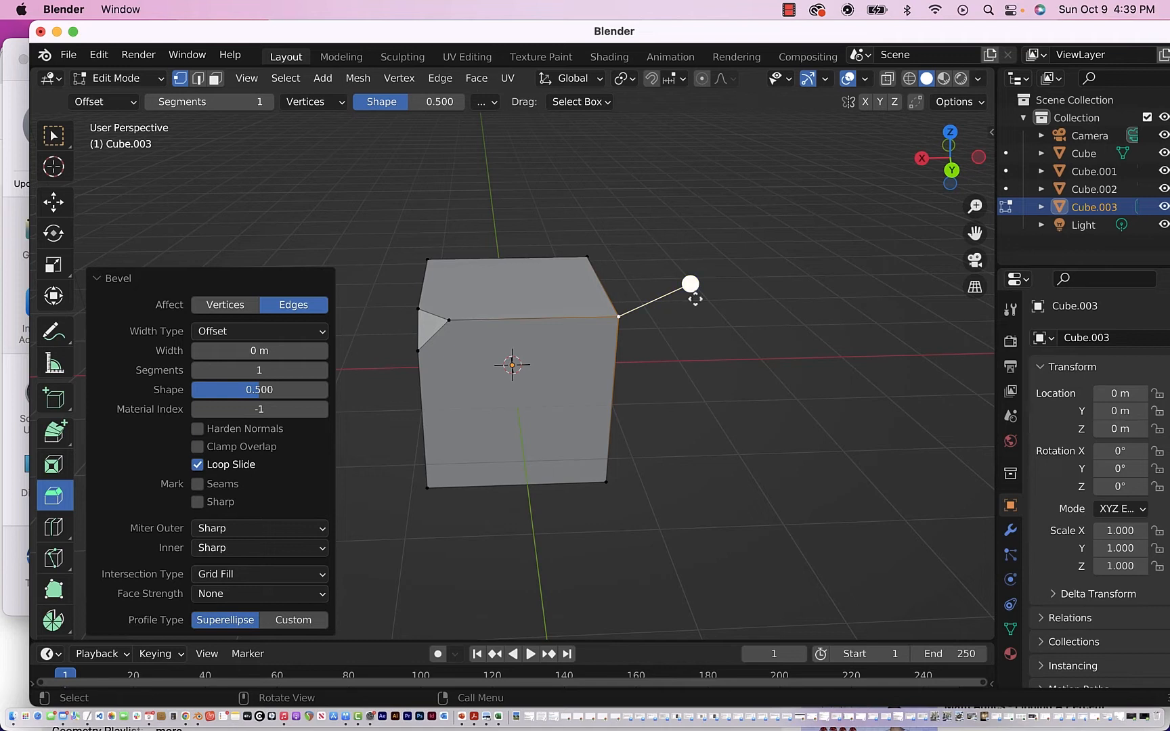
left_click_drag(690, 284, 716, 276)
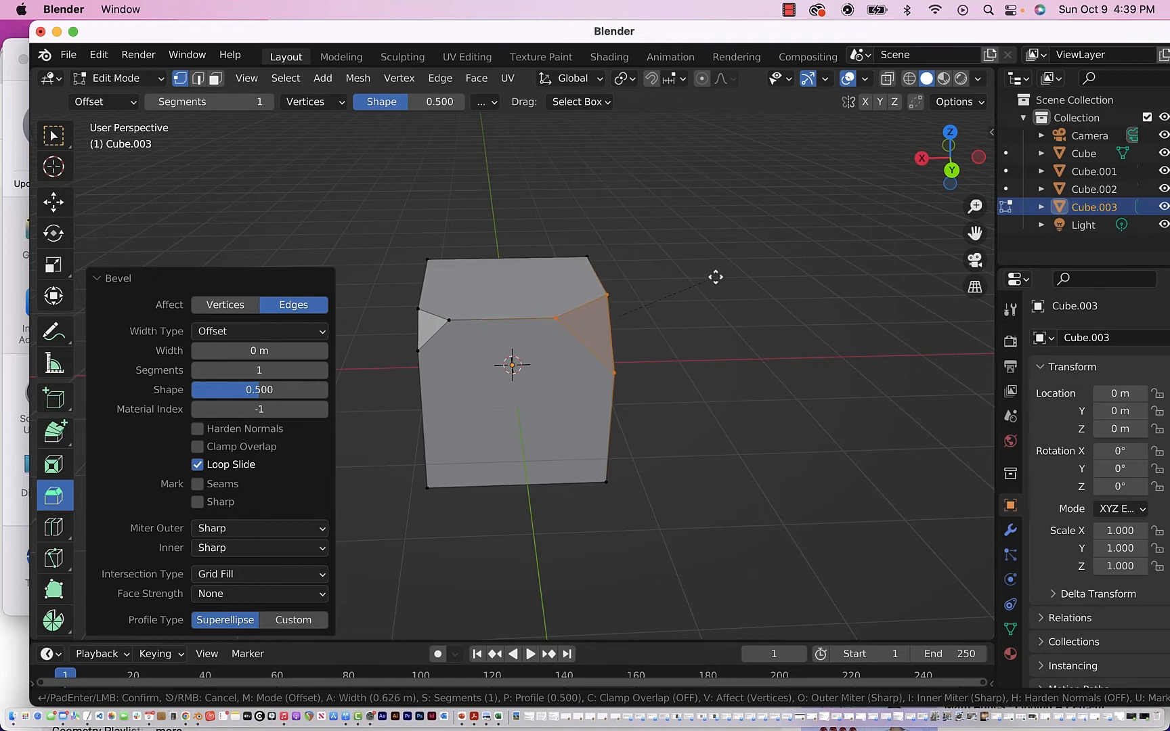
left_click(715, 278)
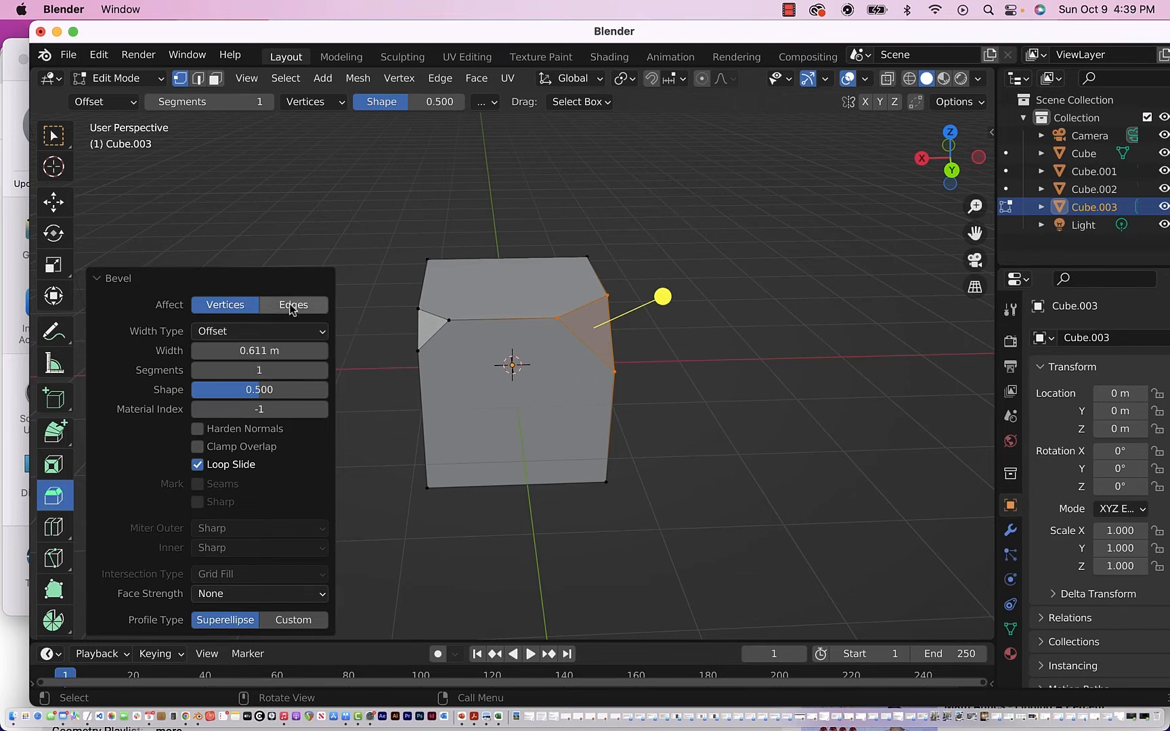
Step: Bevel the two remaining top corners of the cube with widths of about 0.546 m and 0.475 m
middle_click_drag(448, 356, 447, 356)
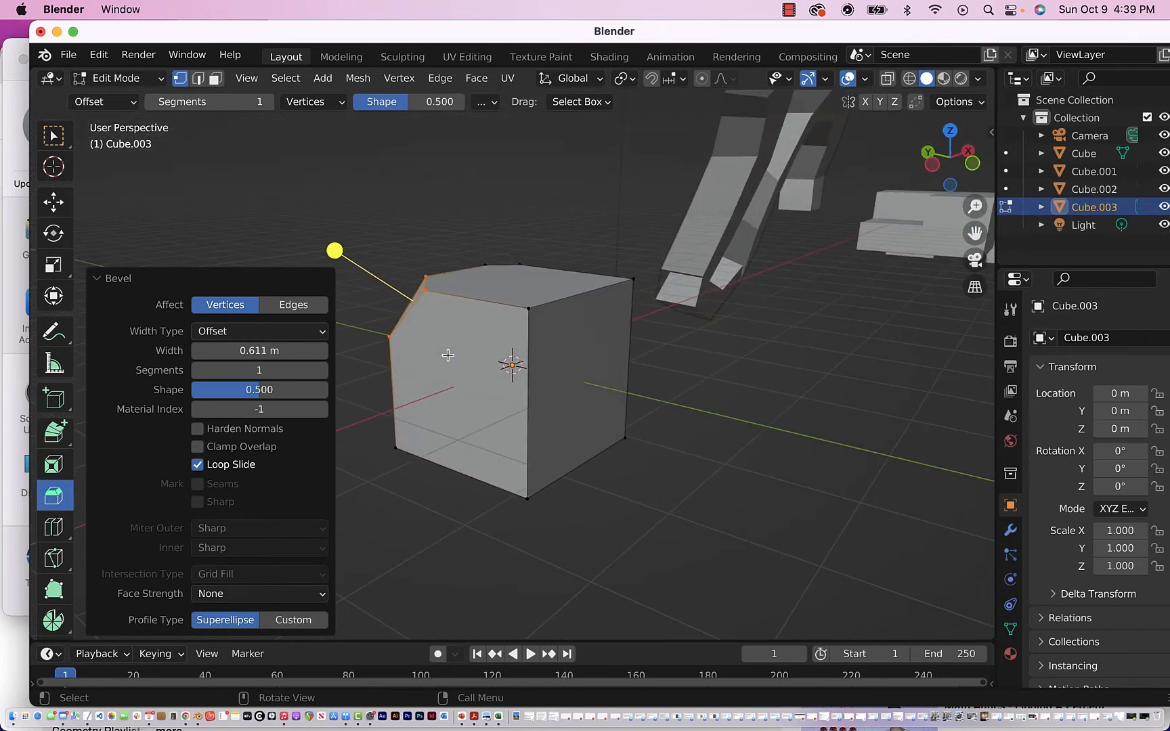
left_click(531, 310)
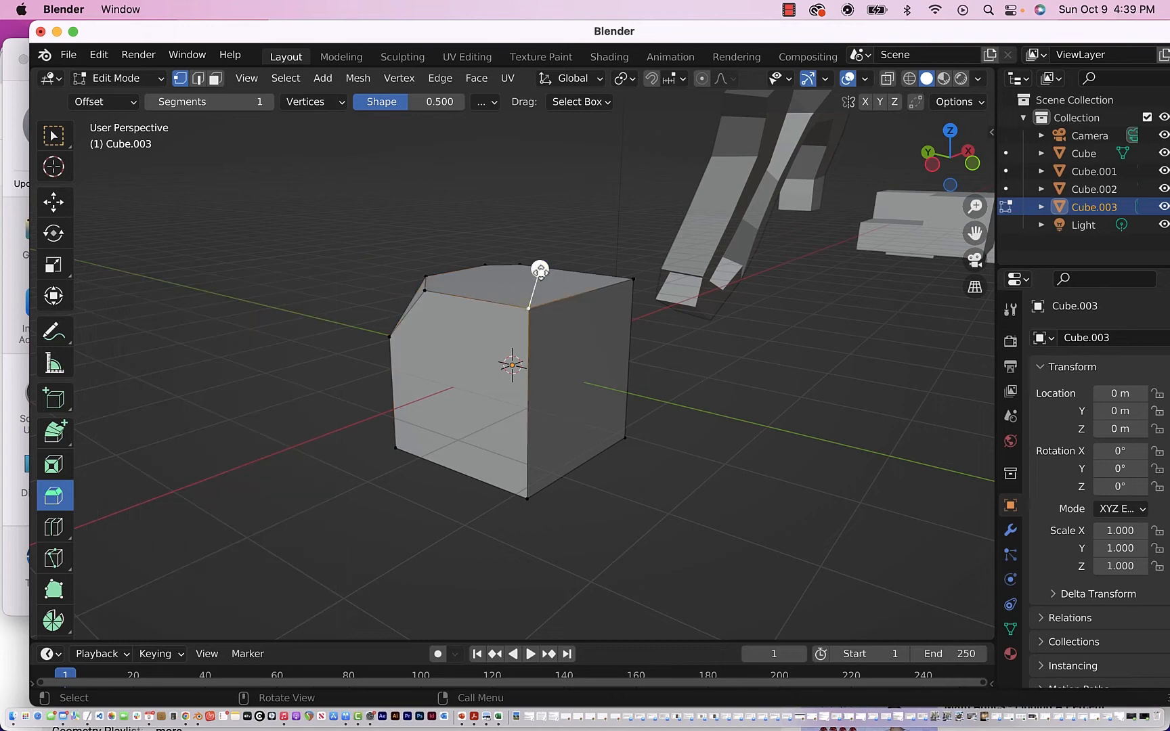
left_click_drag(540, 270, 554, 242)
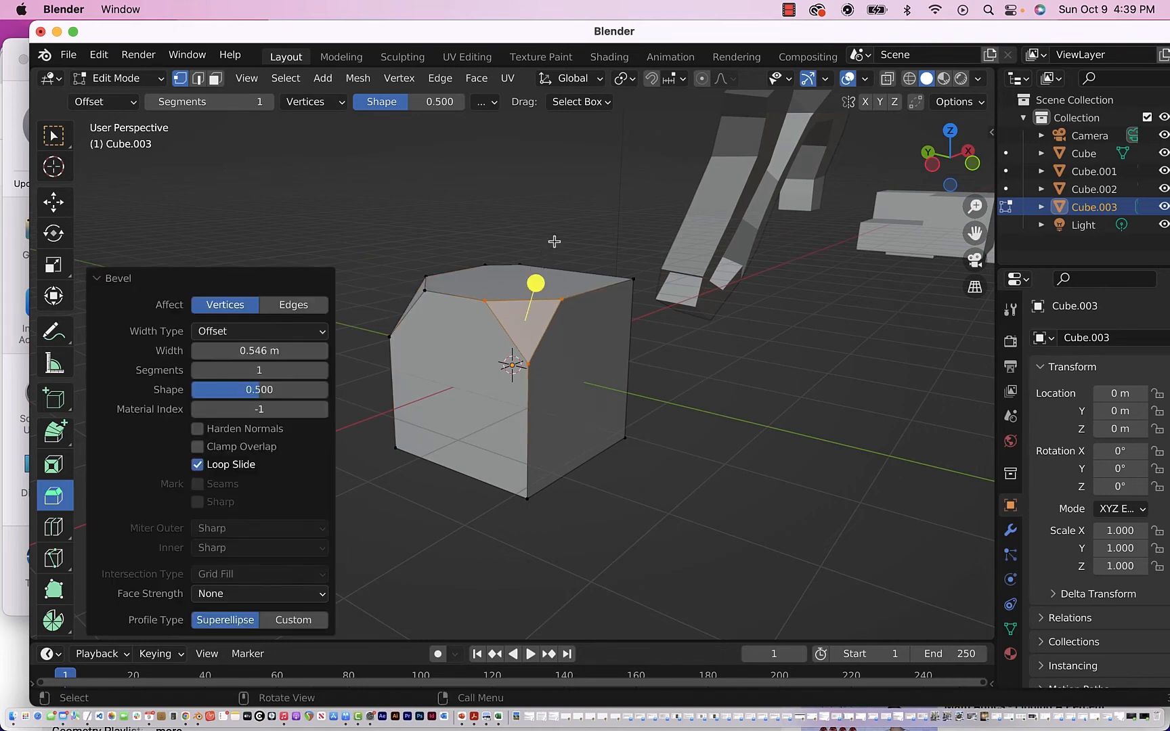
middle_click_drag(570, 324, 609, 315)
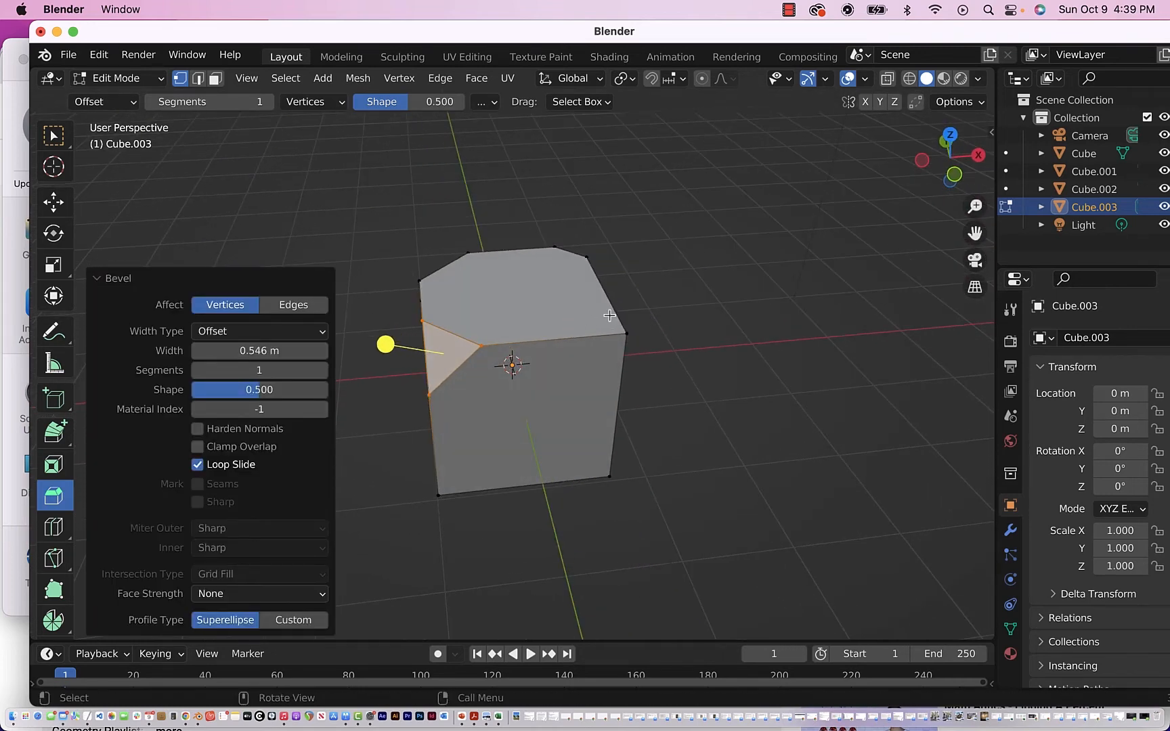
left_click(624, 334)
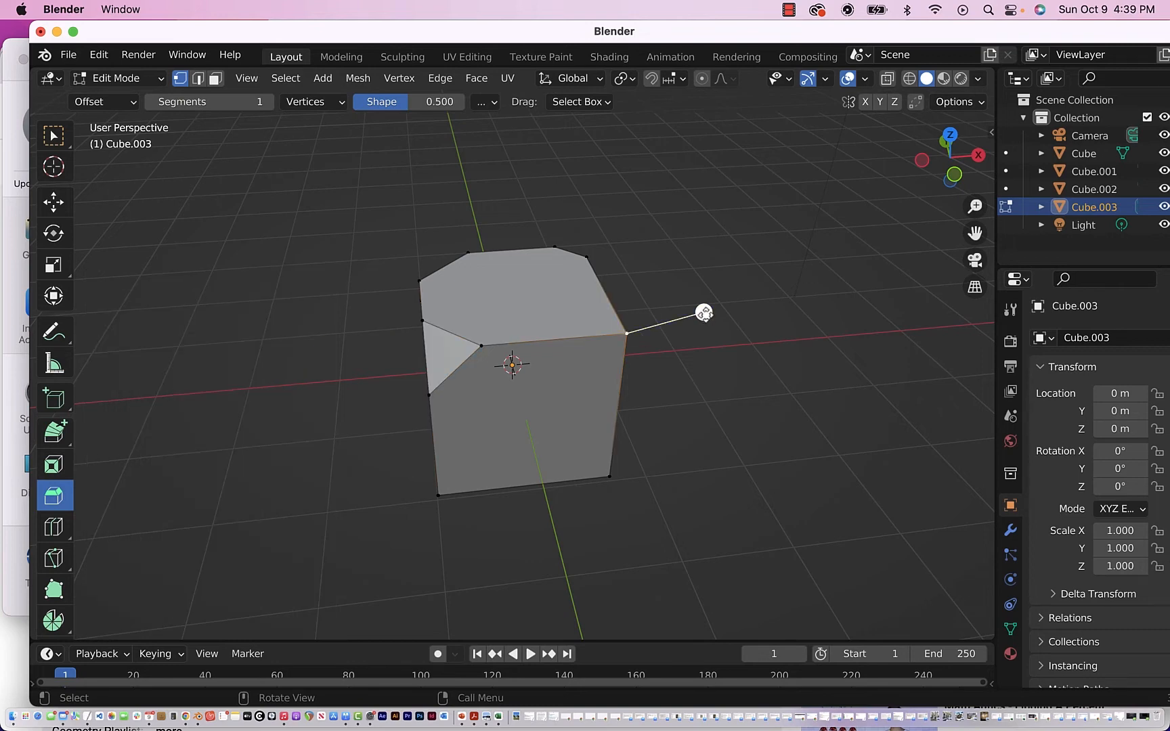
left_click_drag(704, 313, 734, 301)
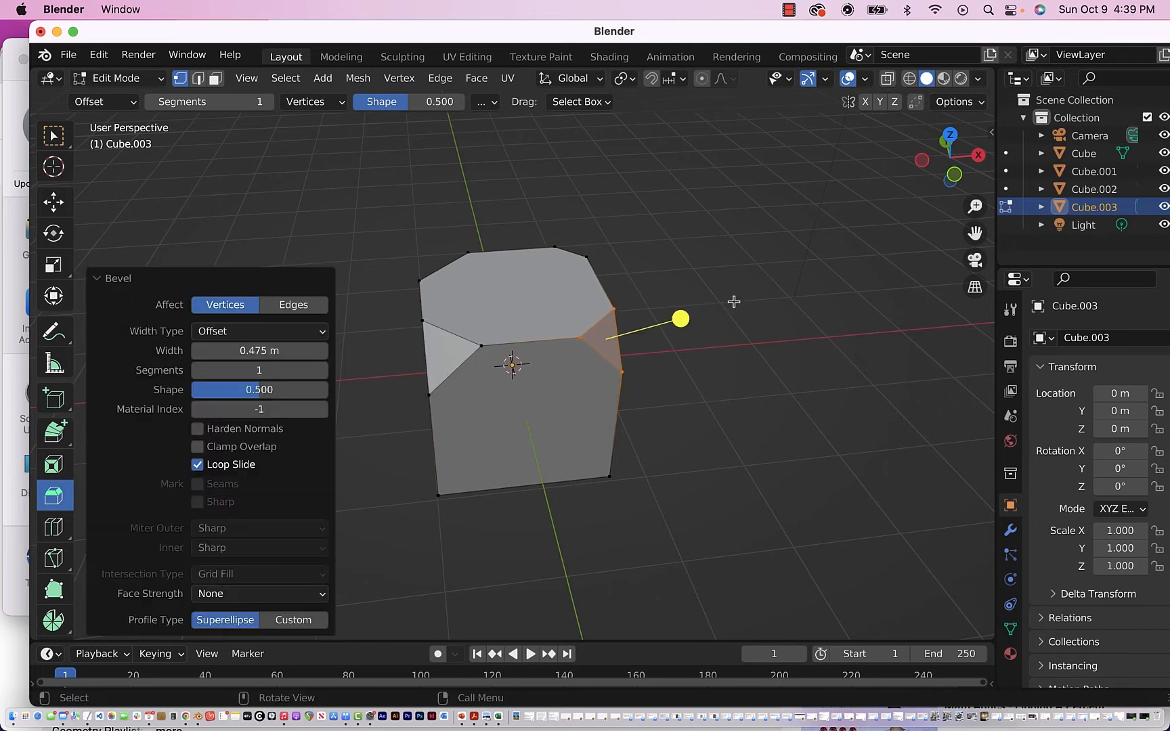
middle_click_drag(734, 301, 734, 302)
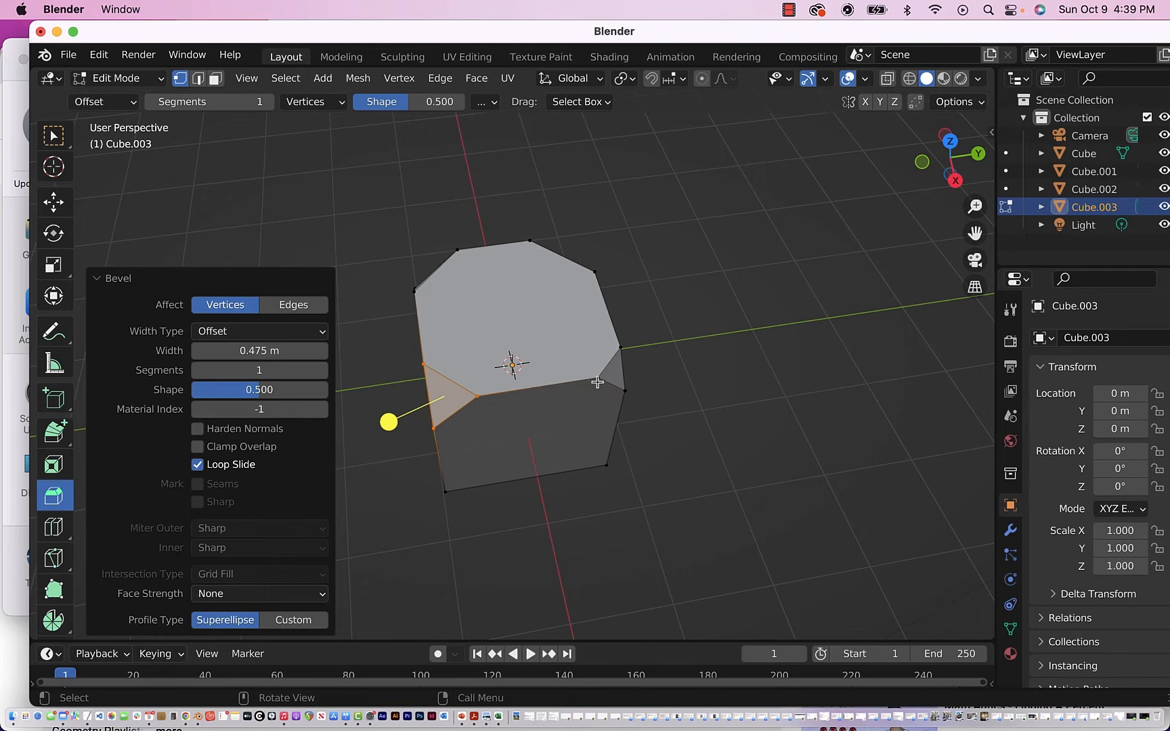
middle_click_drag(622, 449, 622, 450)
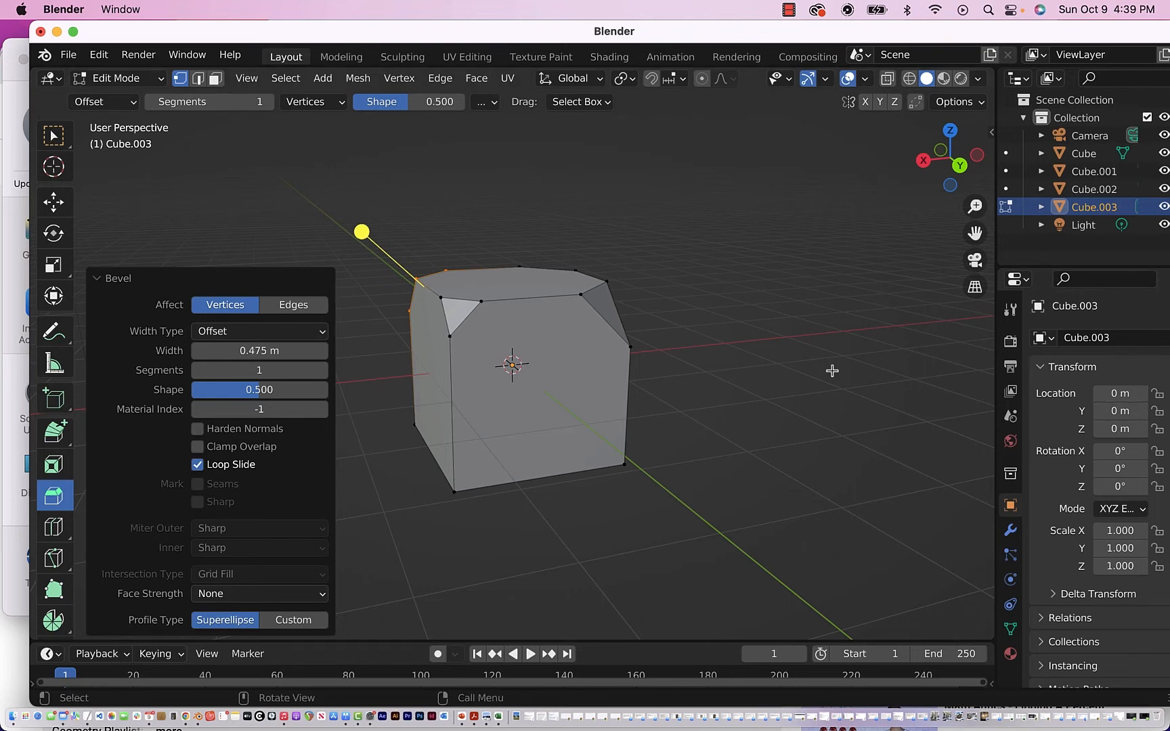
Step: Collapse the Bevel settings and undo all the corner bevels to restore the plain cube
left_click(252, 279)
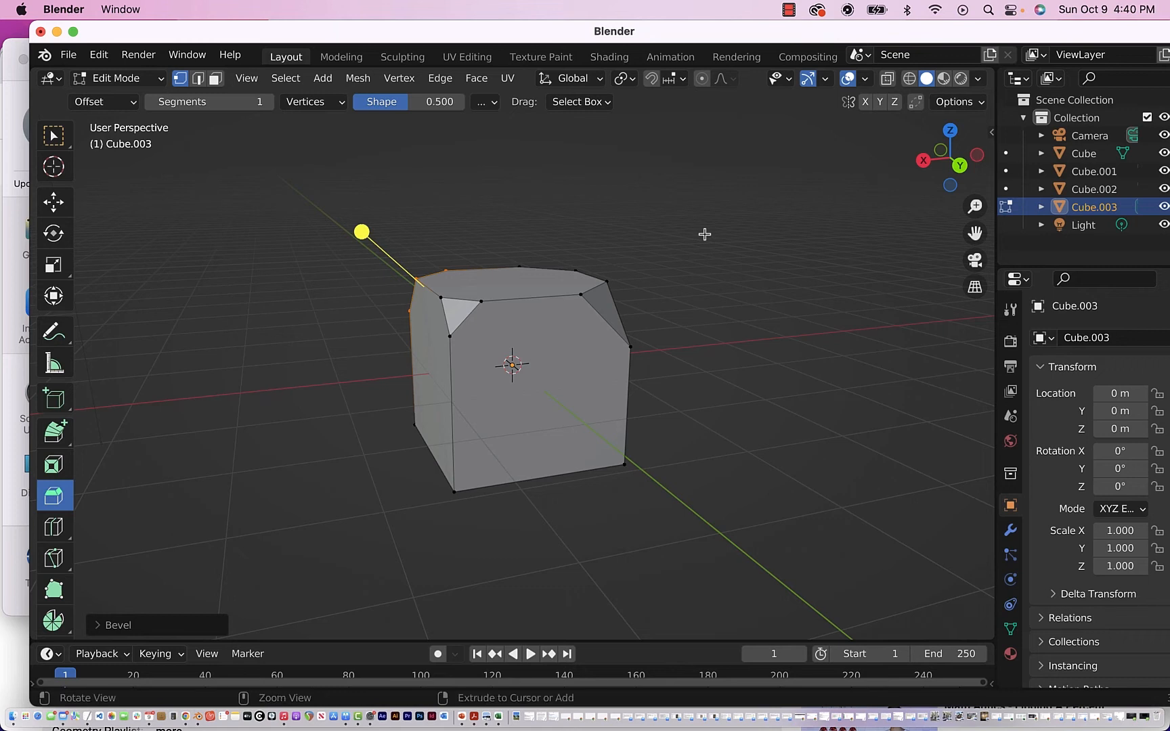
key("ctrl+z")
key("ctrl+z")
key("ctrl+z")
key("ctrl+z")
key("ctrl+z")
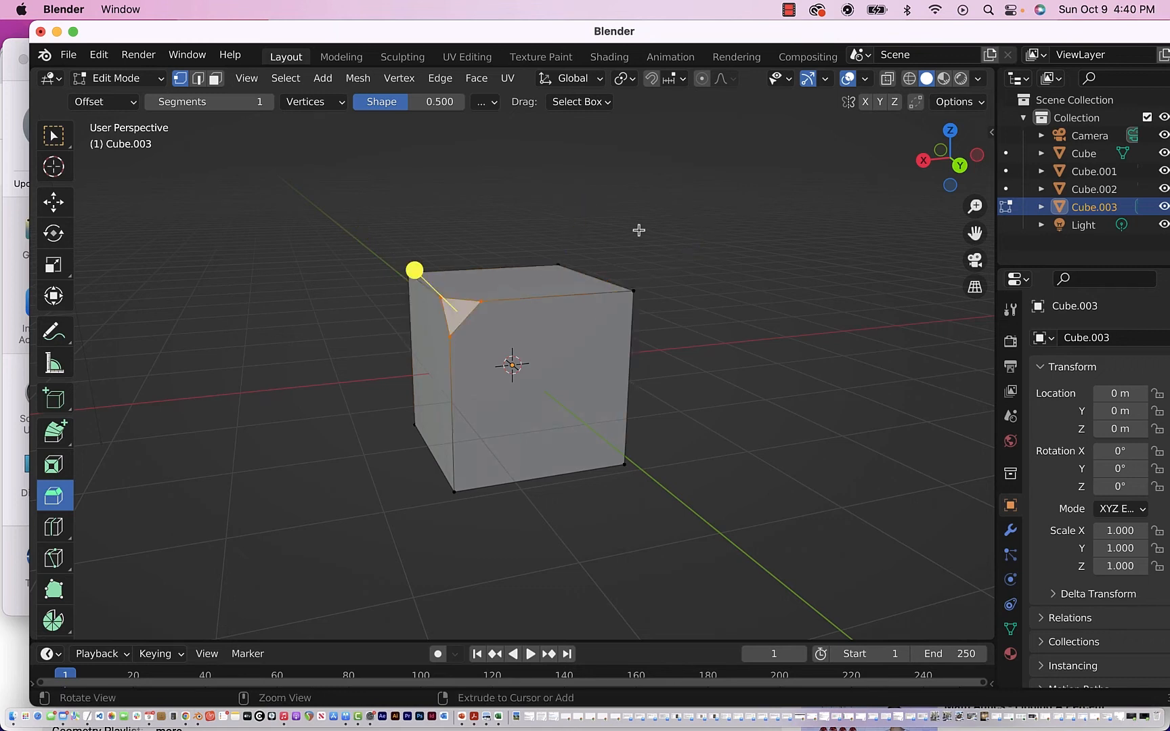
key("ctrl+z")
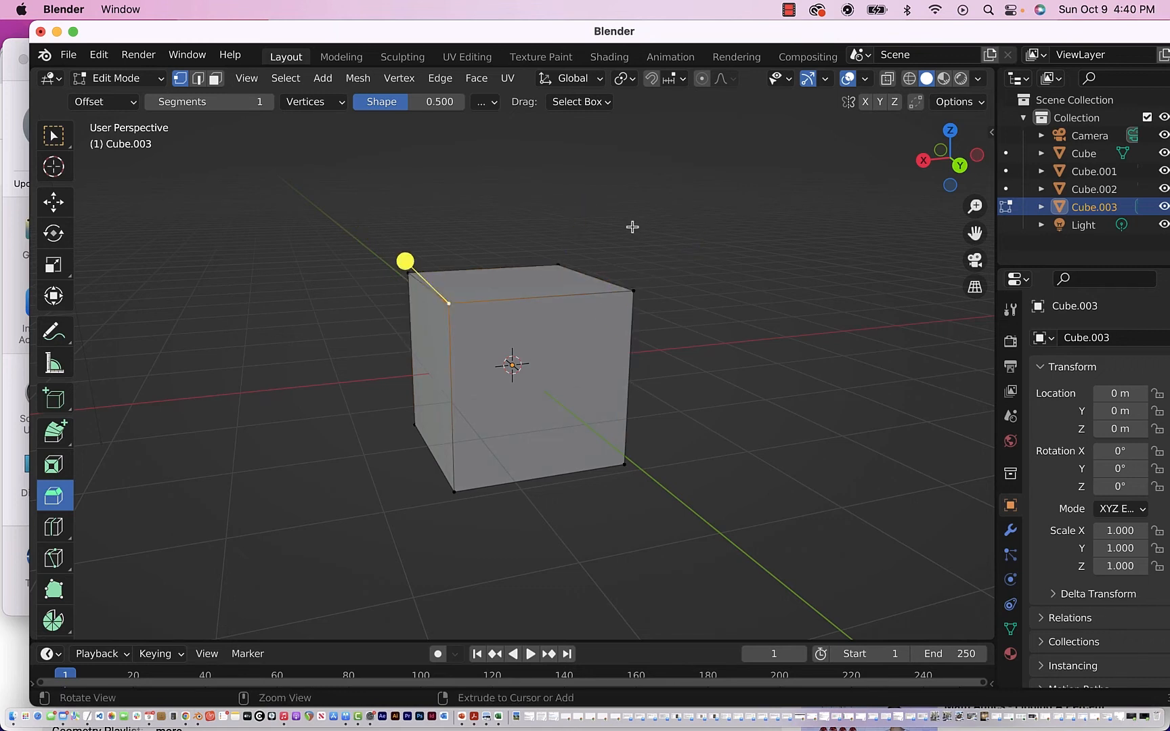
key("ctrl+z")
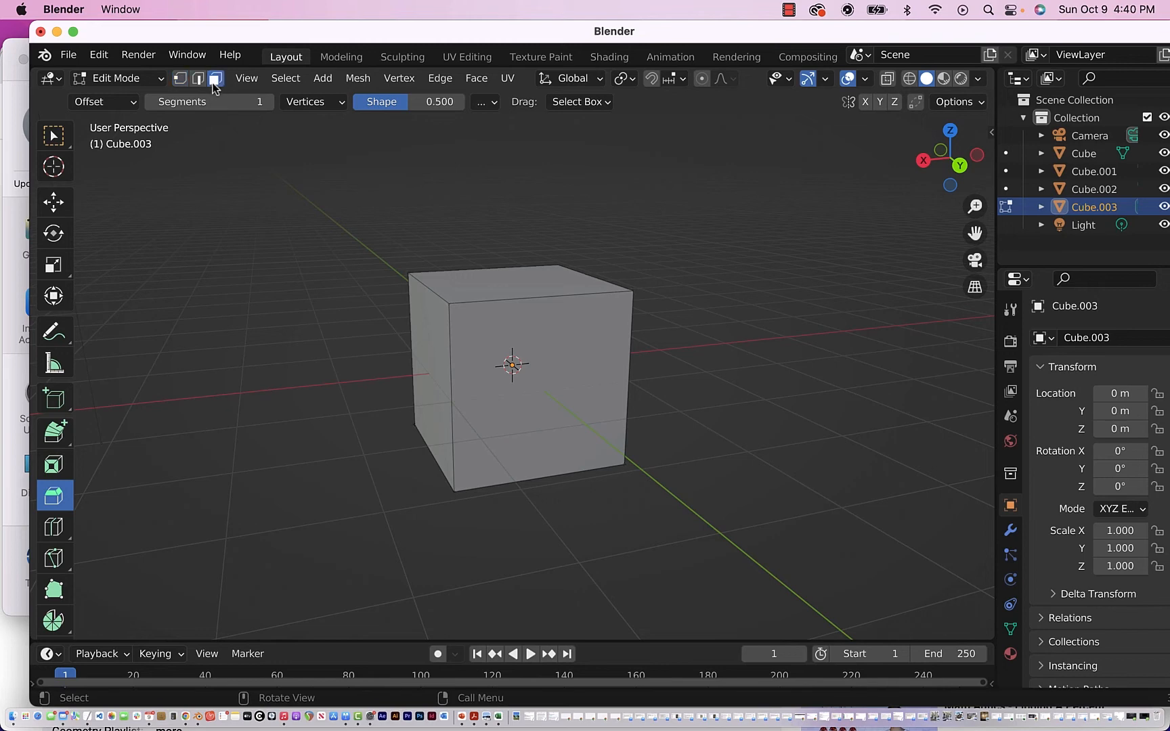
Step: Select the whole cube and bevel all its vertices at once with a width of about 0.664 m
scroll(430, 292, "up", 10)
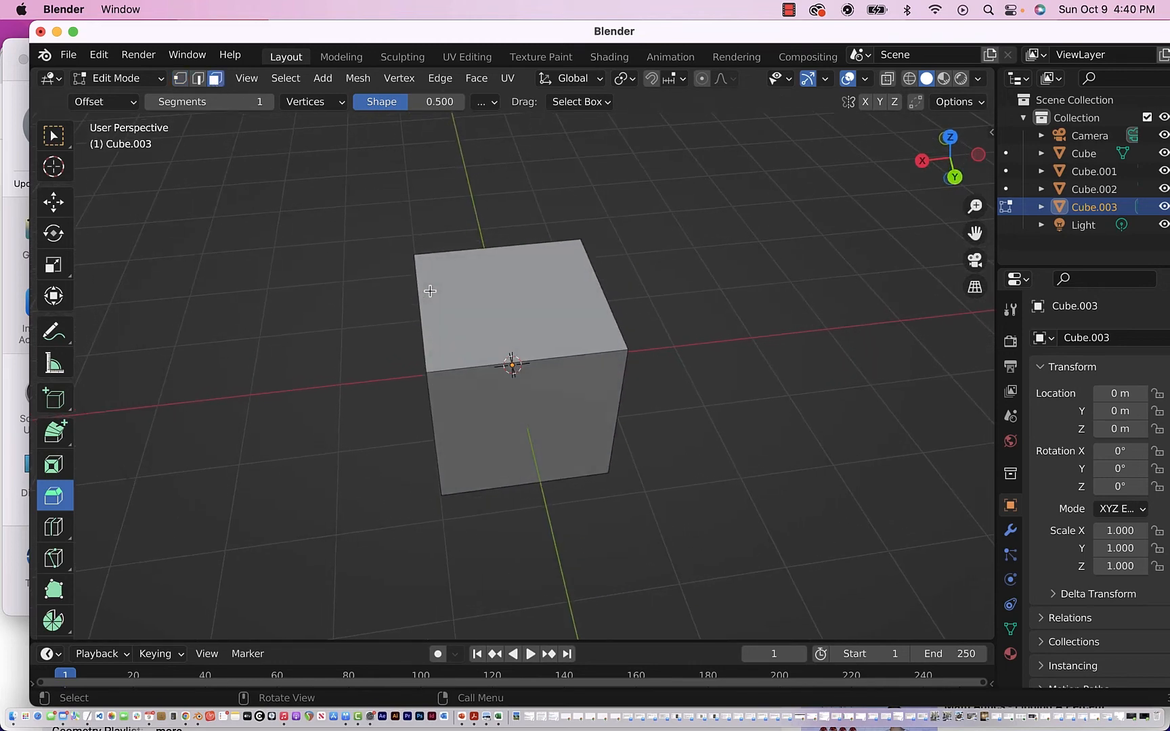
left_click(506, 314)
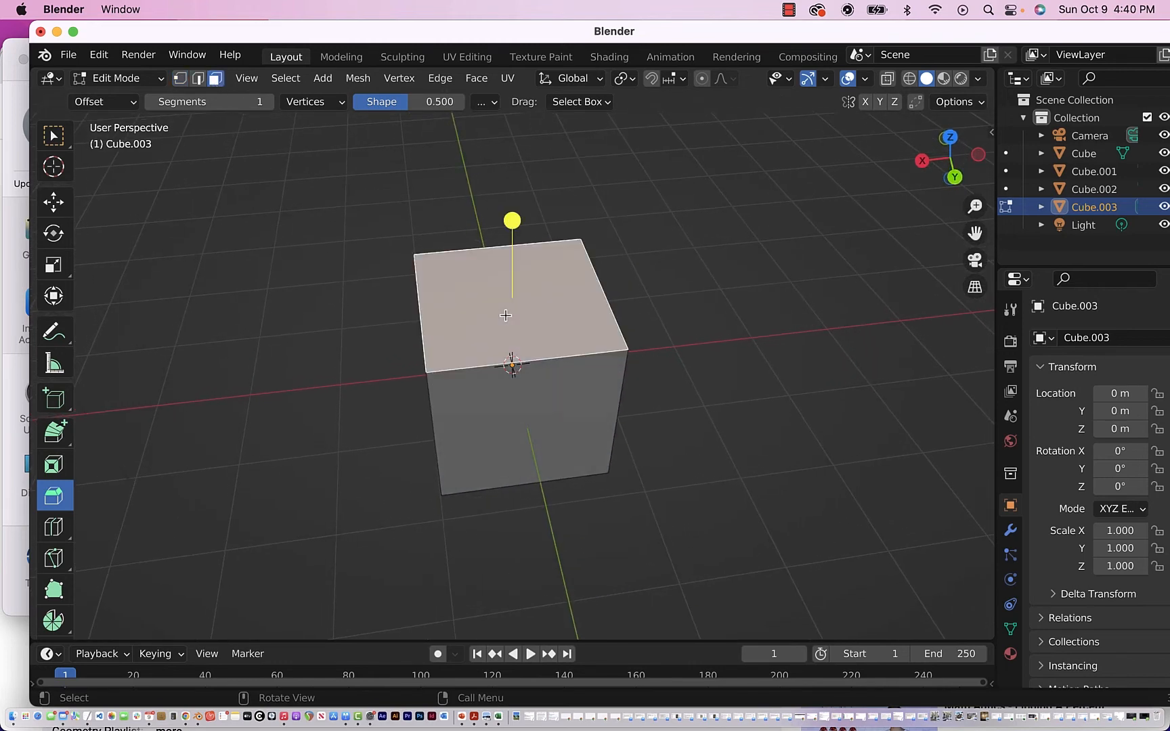
key("a")
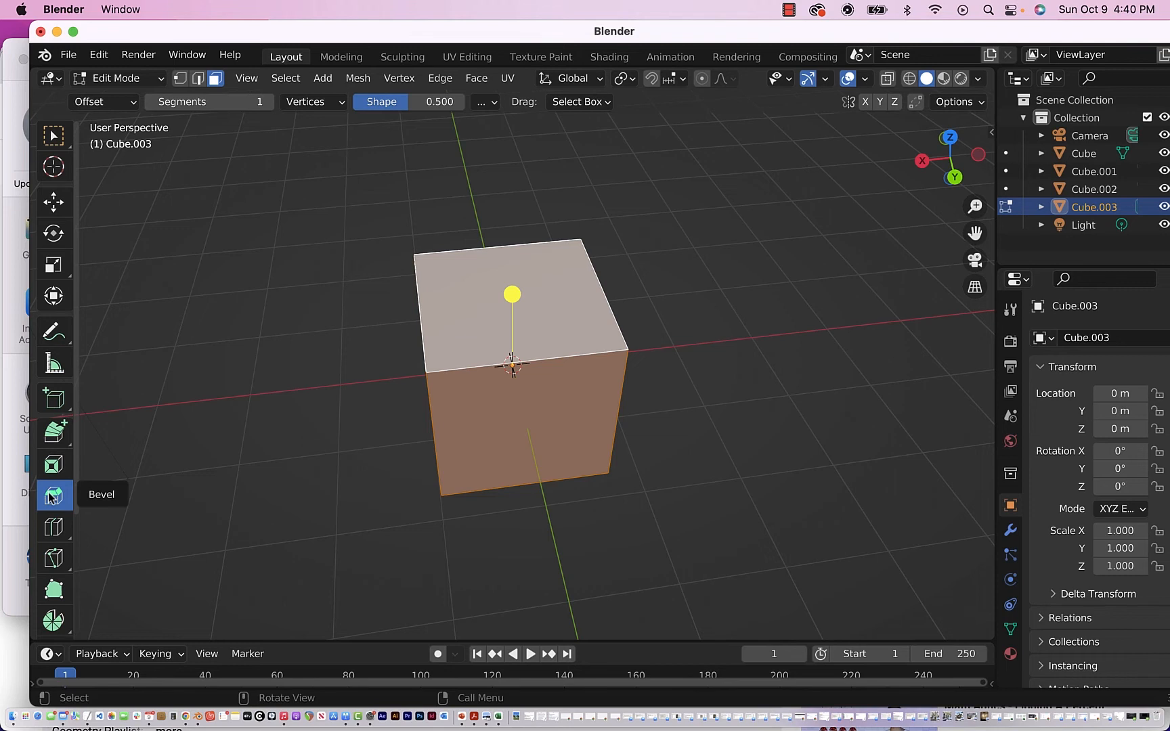
left_click_drag(511, 294, 515, 260)
scroll(380, 346, "left", 10)
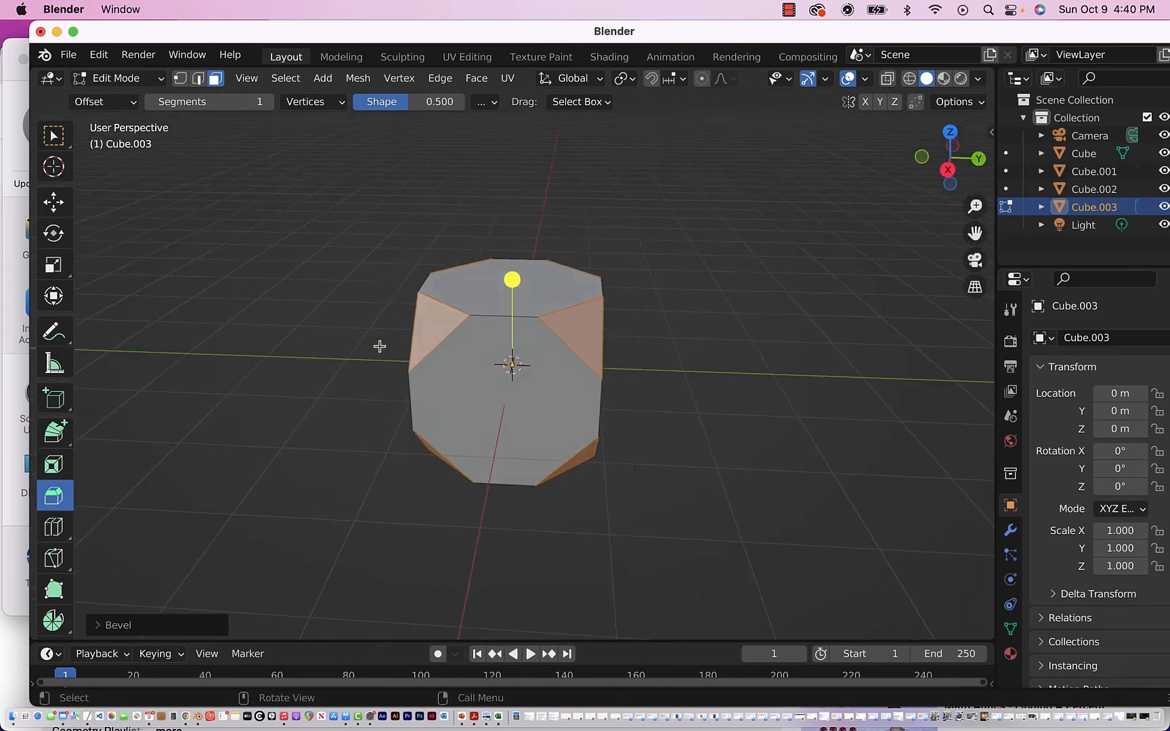
scroll(379, 346, "left", 10)
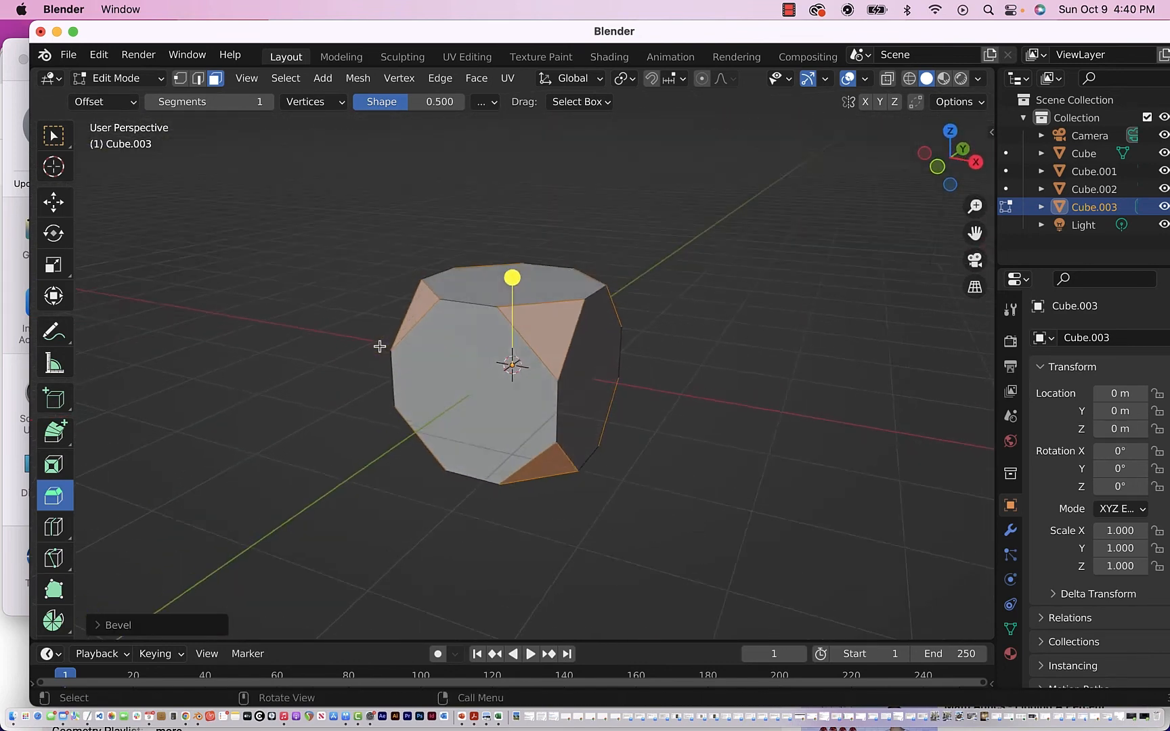
scroll(379, 346, "left", 10)
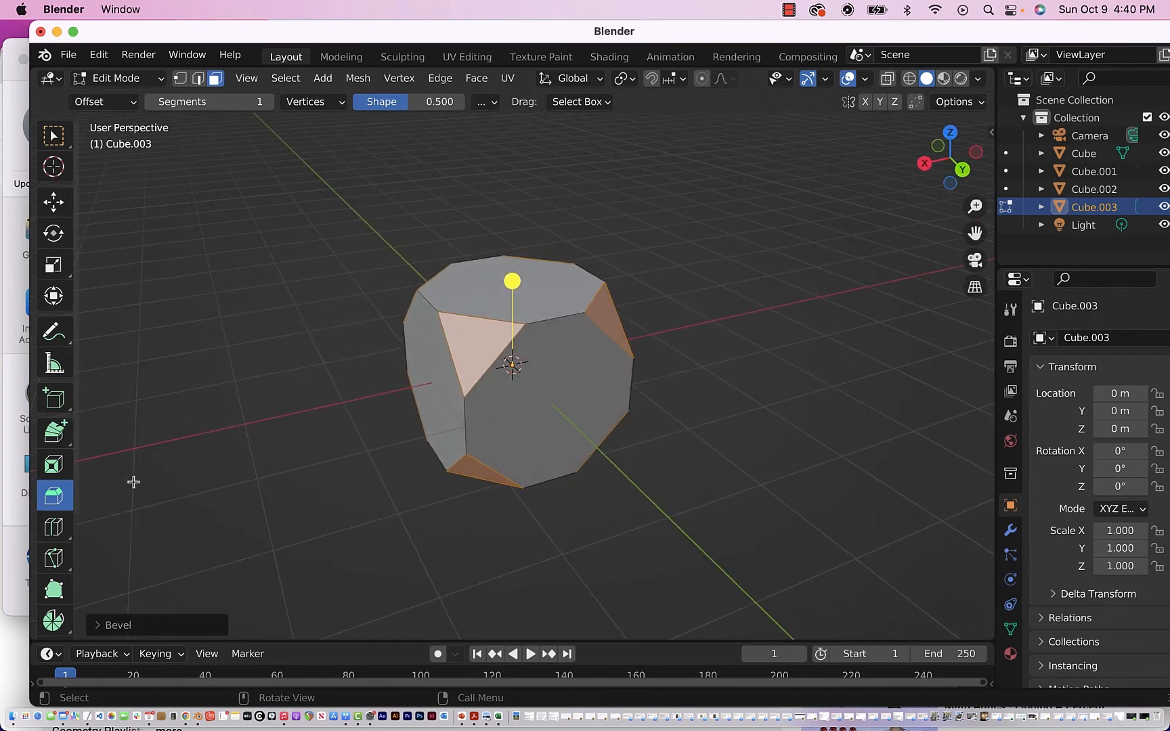
Step: Expand the Bevel settings and set the all-corner bevel's segments to 3
left_click(107, 623)
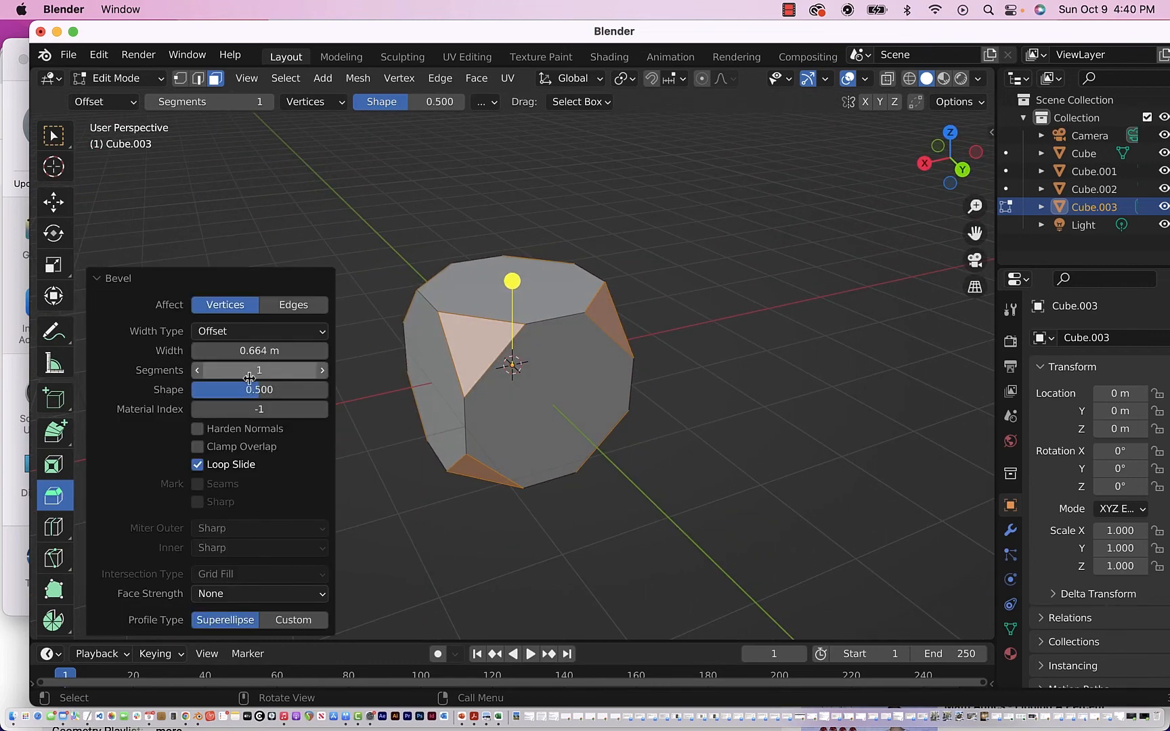
left_click(322, 371)
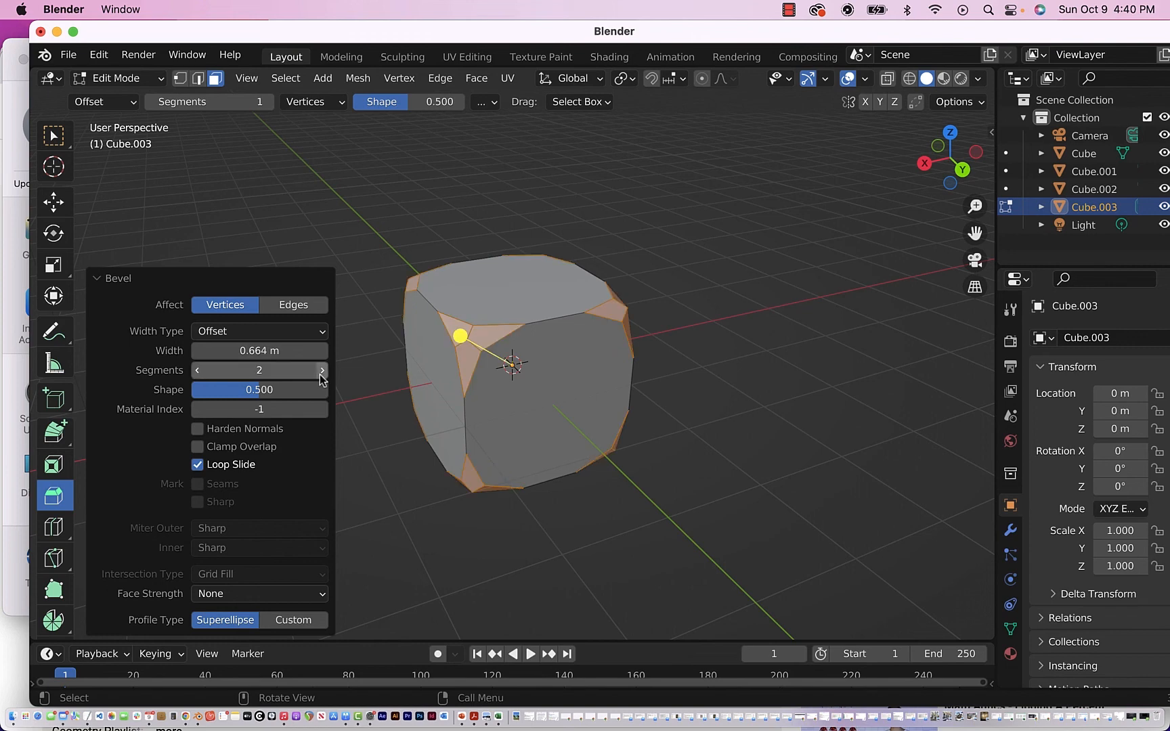
scroll(399, 436, "left", 5)
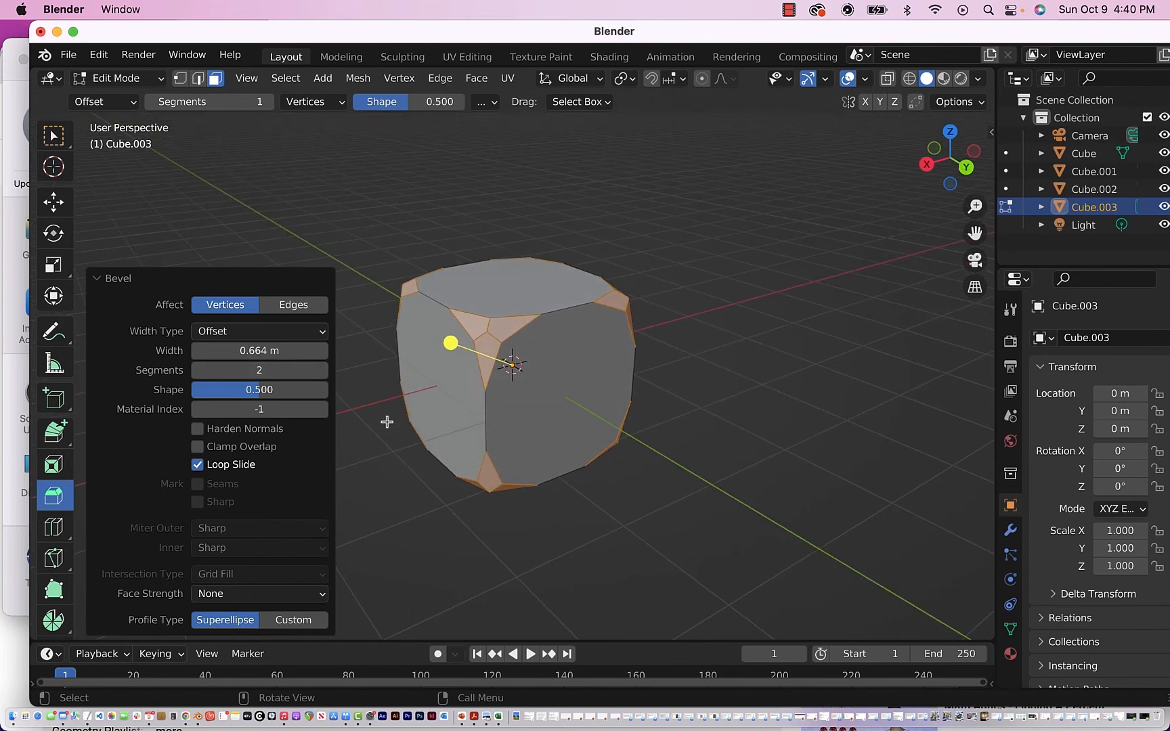
left_click(321, 371)
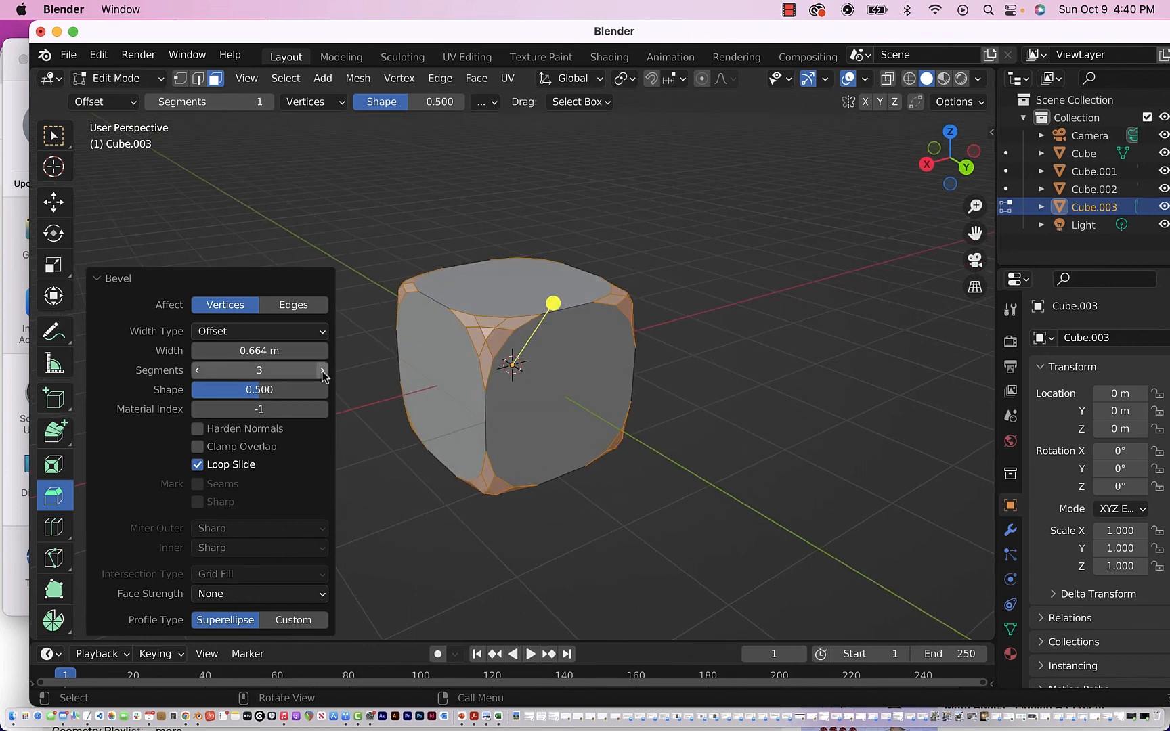
scroll(407, 411, "left", 5)
scroll(407, 411, "up", 10)
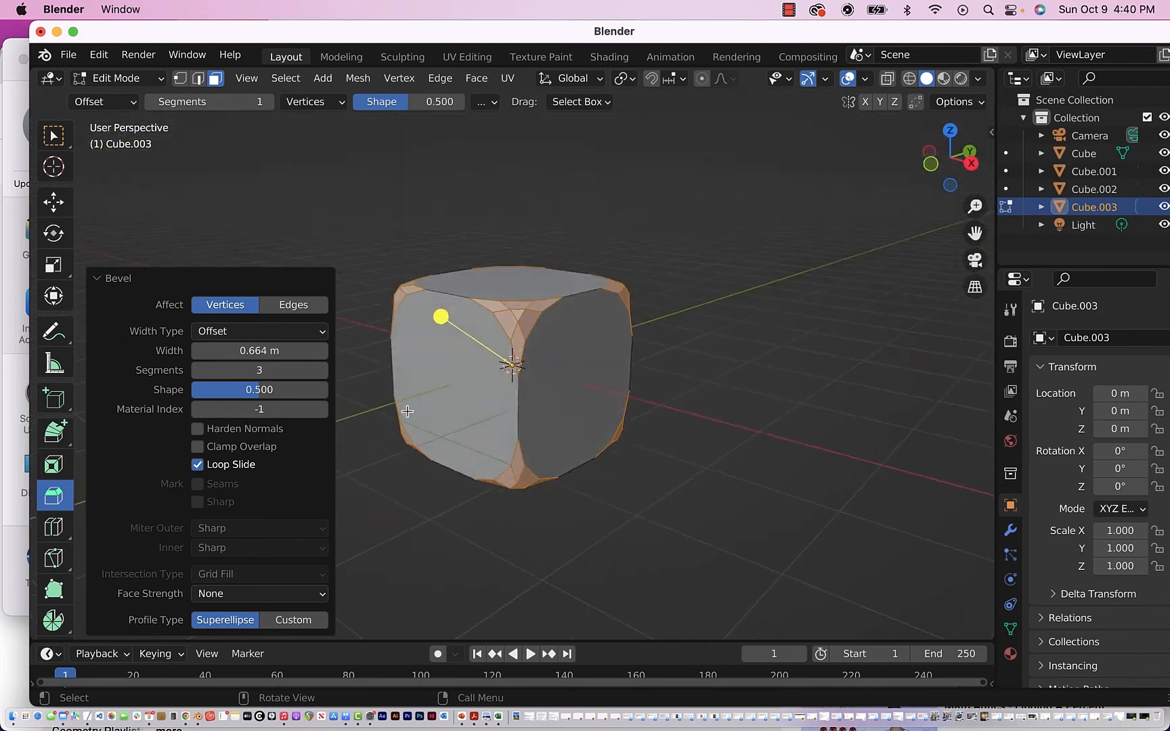
scroll(407, 411, "up", 10)
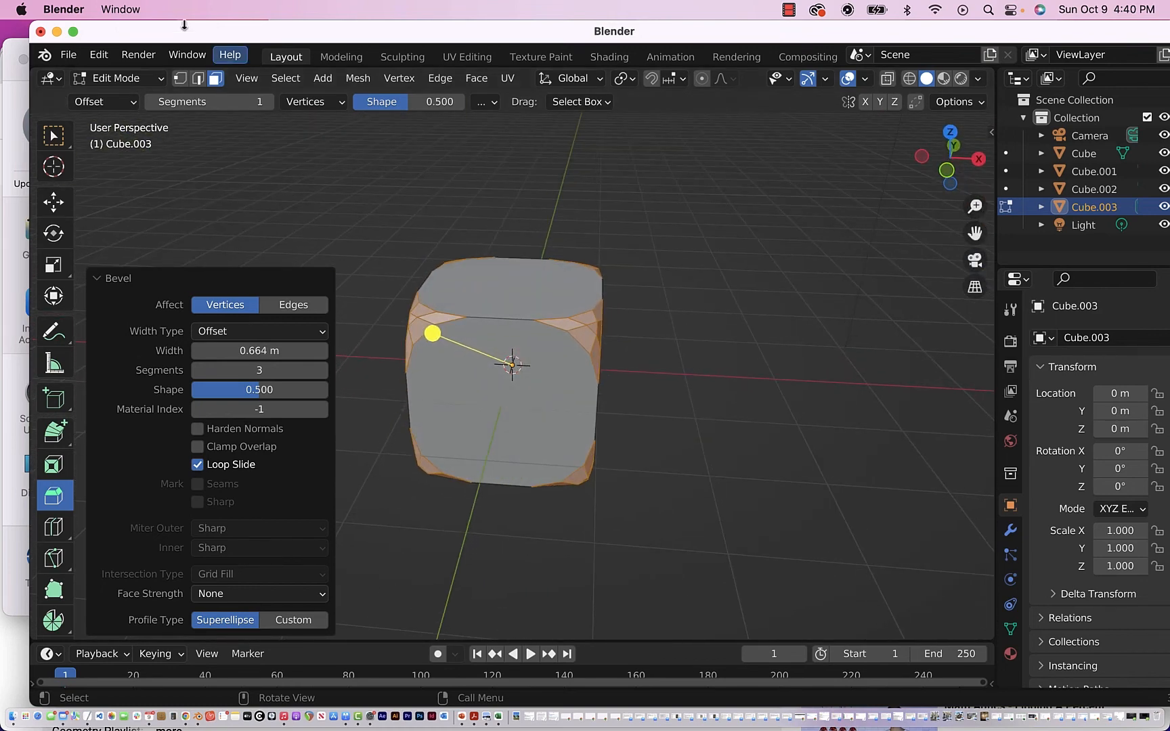
Step: Switch to Object Mode and inspect the beveled cube from several sides
left_click(163, 87)
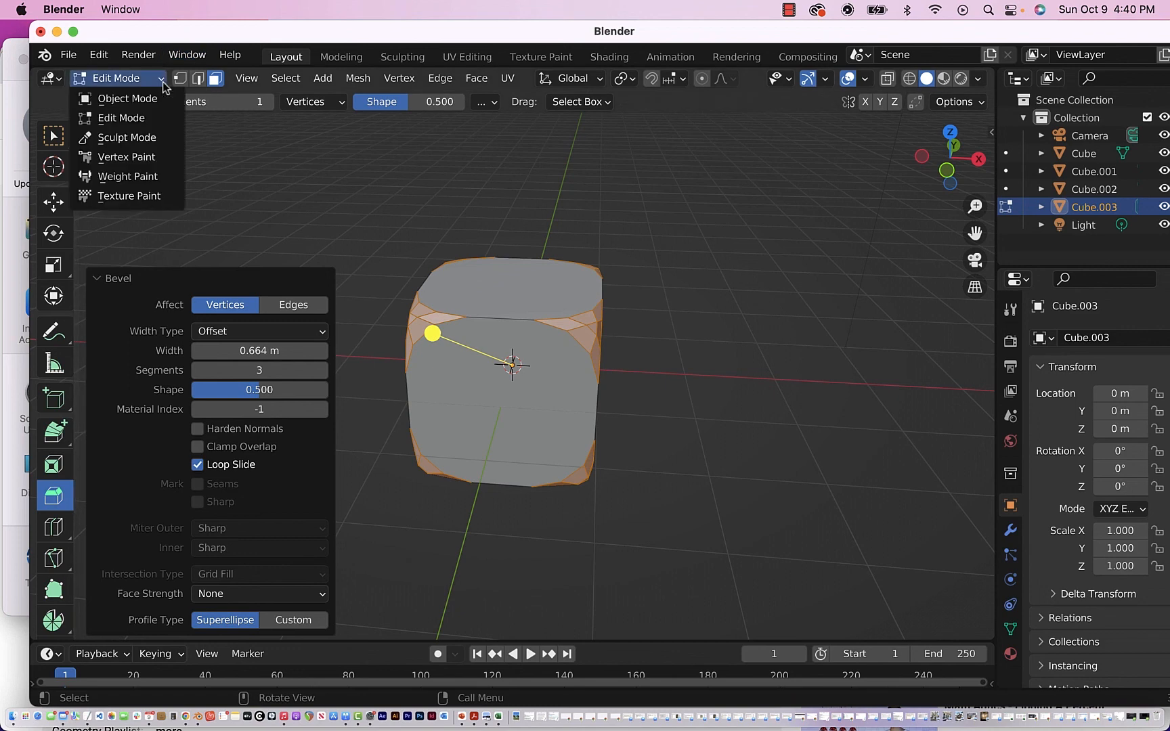
left_click(144, 99)
scroll(288, 227, "right", 10)
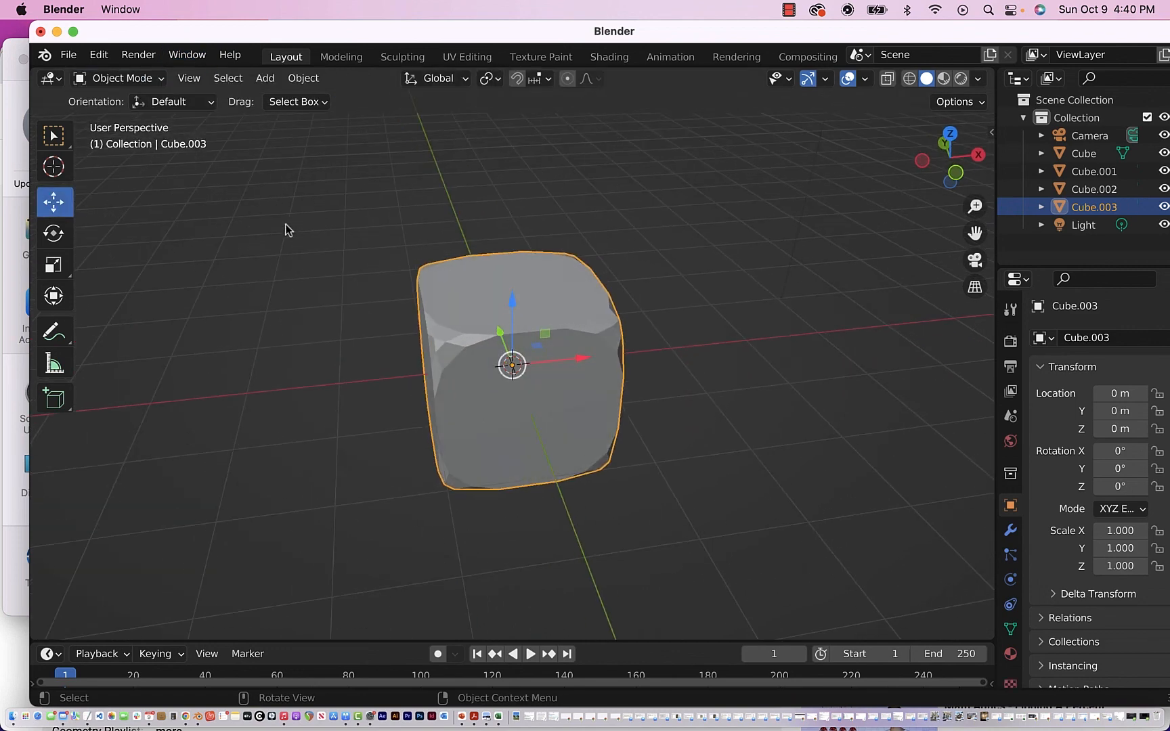
scroll(288, 229, "right", 15)
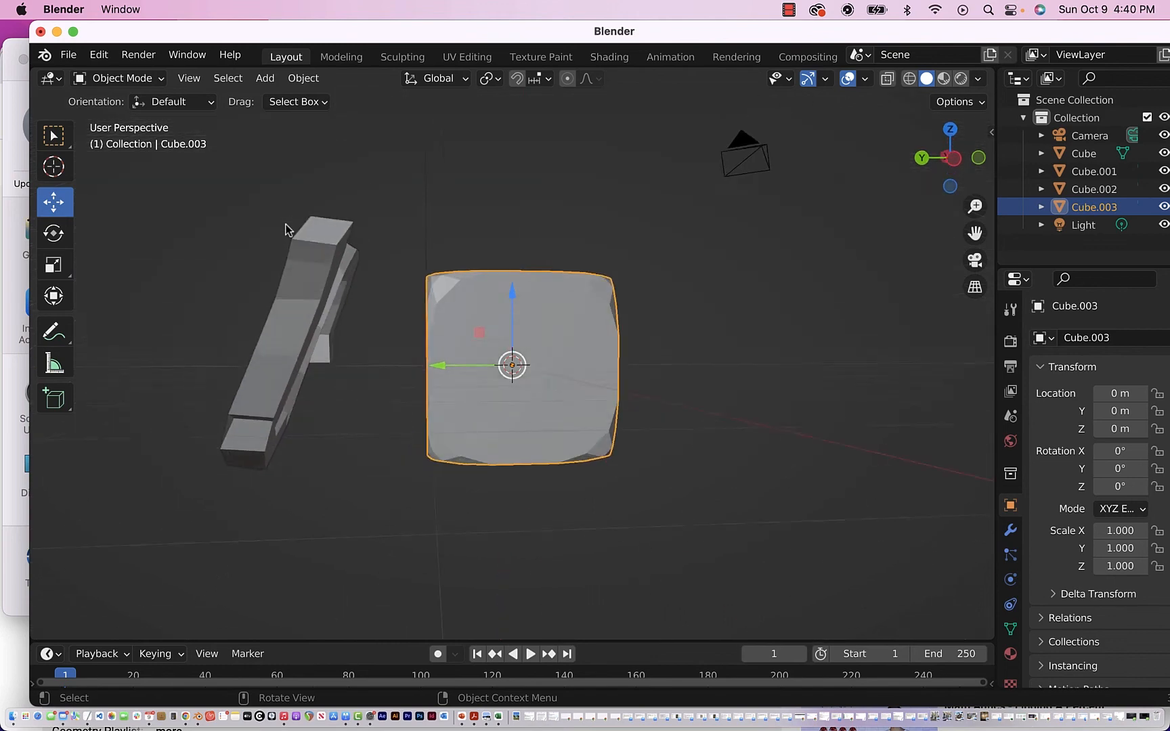
scroll(288, 230, "up", 10)
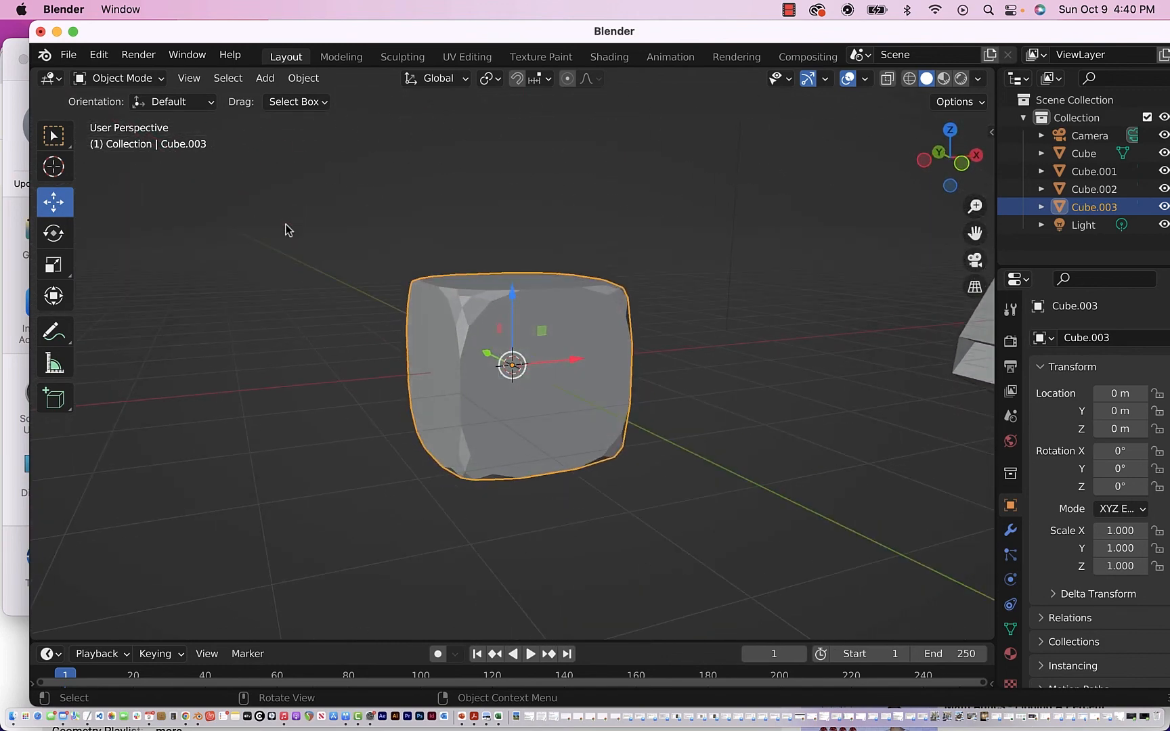
scroll(288, 230, "down", 10)
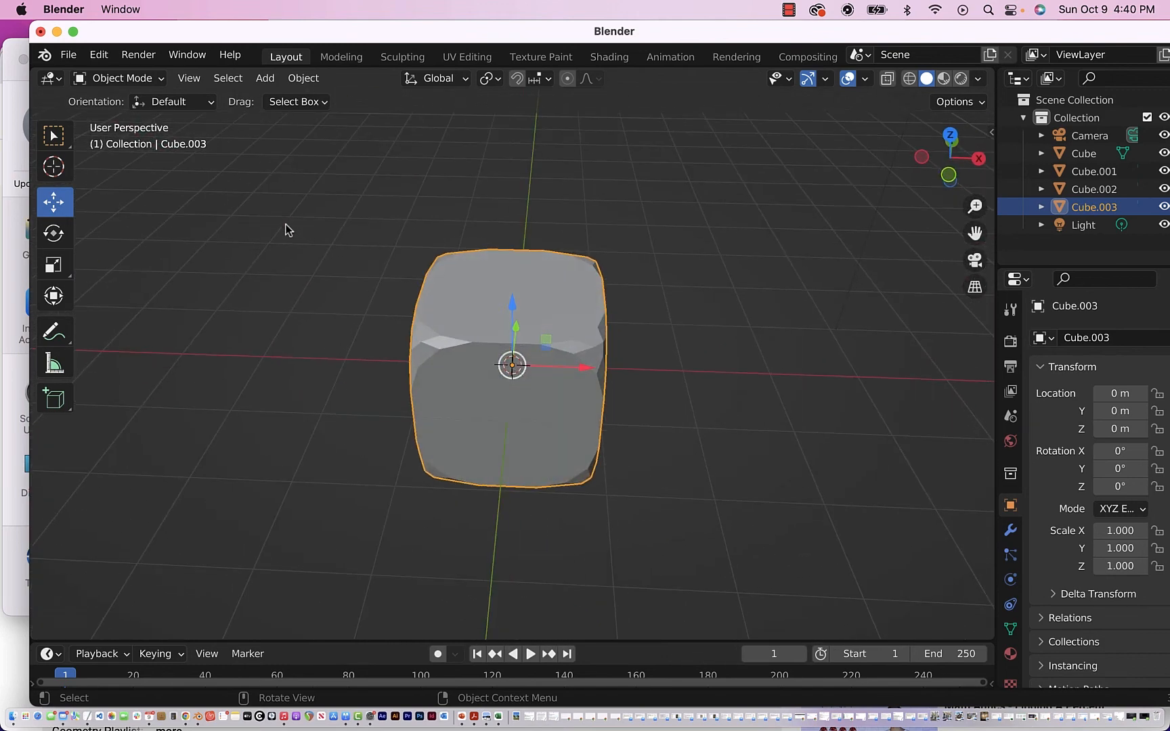